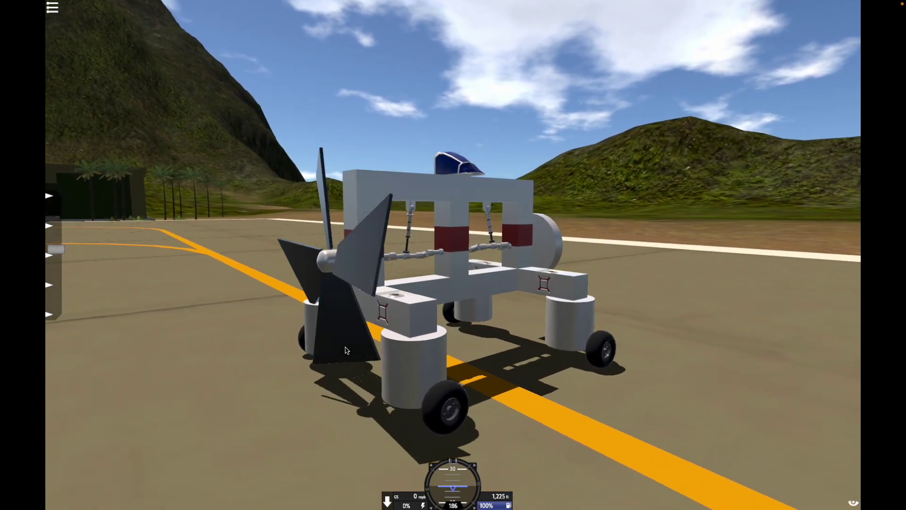
Step: Test-run the propeller and crankshaft on the runway, examining them from several sides before returning to the designer
drag(345, 350, 411, 348)
drag(194, 339, 455, 347)
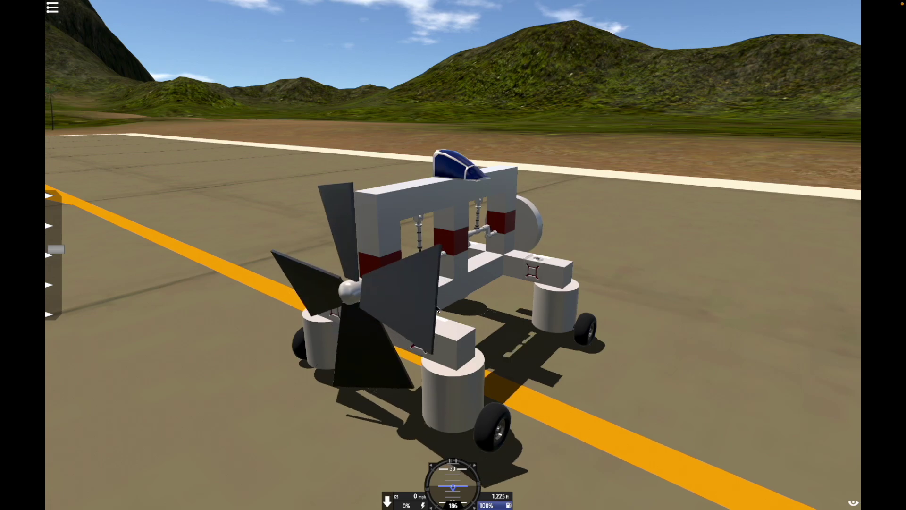
drag(437, 309, 429, 333)
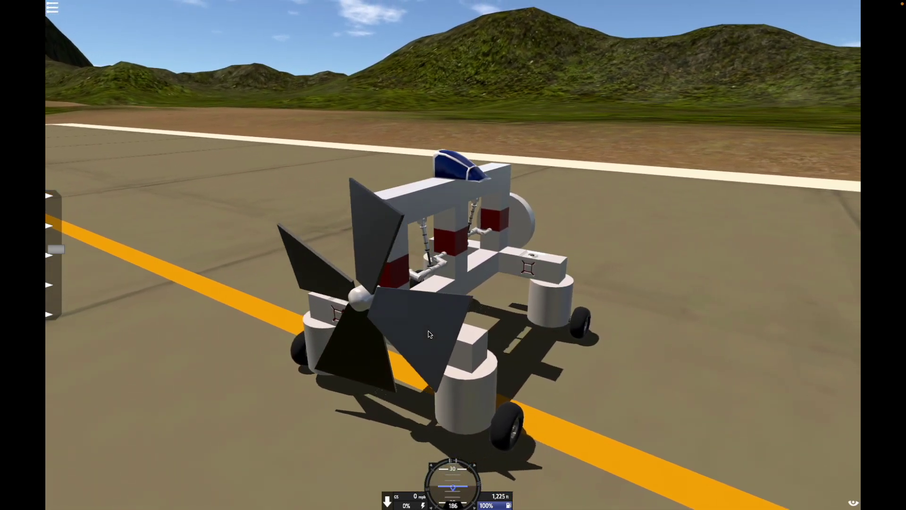
drag(56, 248, 72, 164)
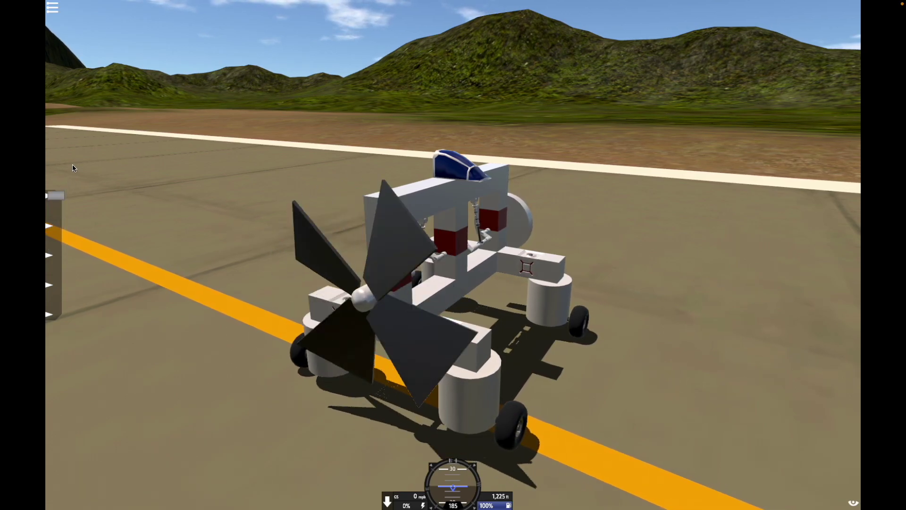
drag(182, 213, 147, 212)
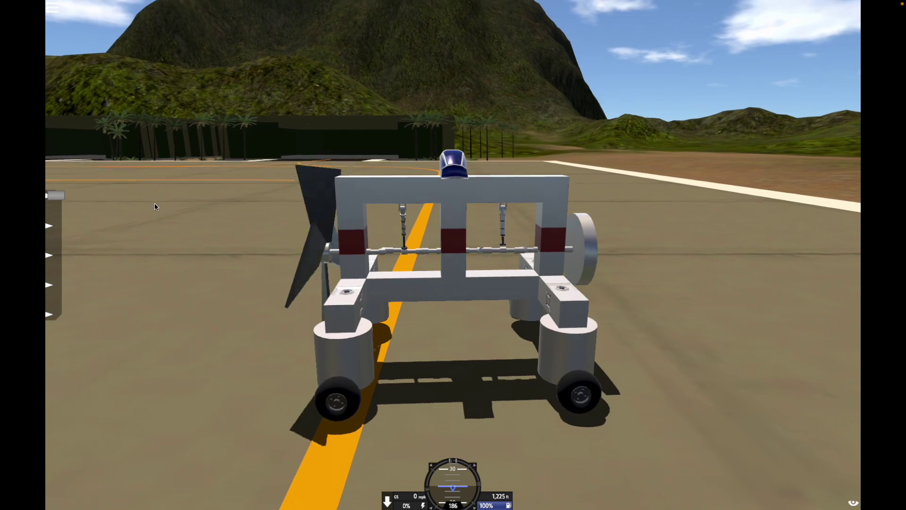
drag(307, 278, 356, 292)
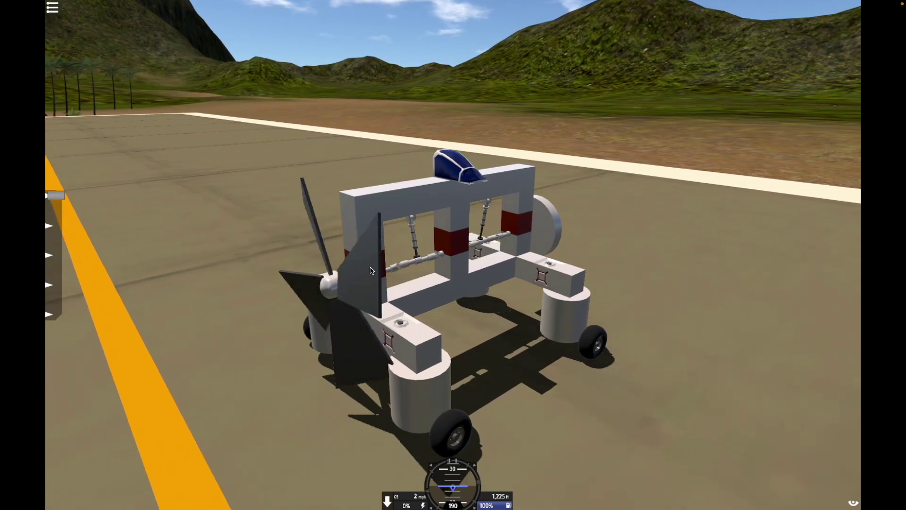
drag(330, 369, 310, 384)
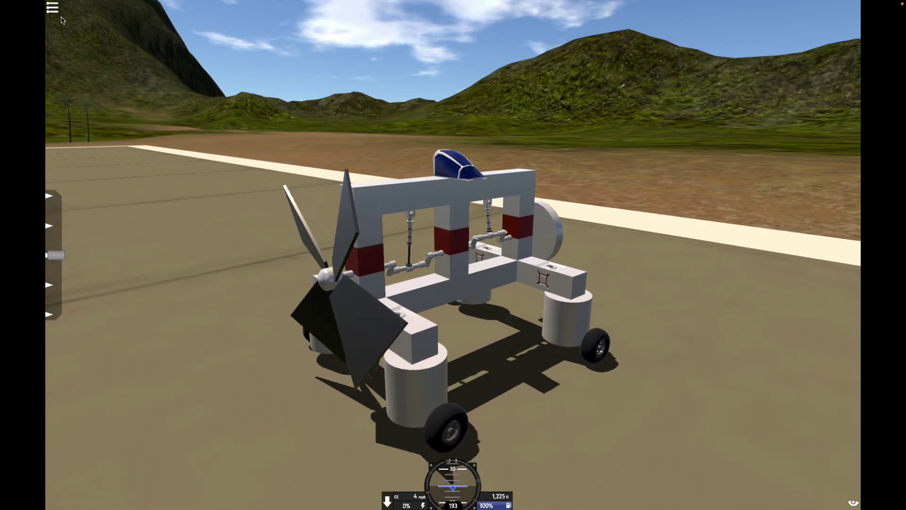
key(Escape)
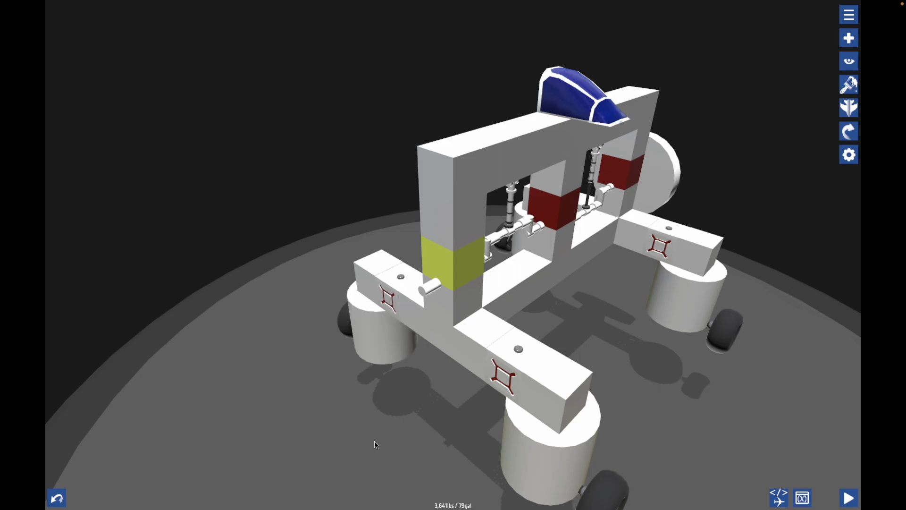
Step: Add a curved fuselage block 0.75 wide and 0.75 high and attach it to the end of the propeller shaft
scroll(376, 446, up, 5)
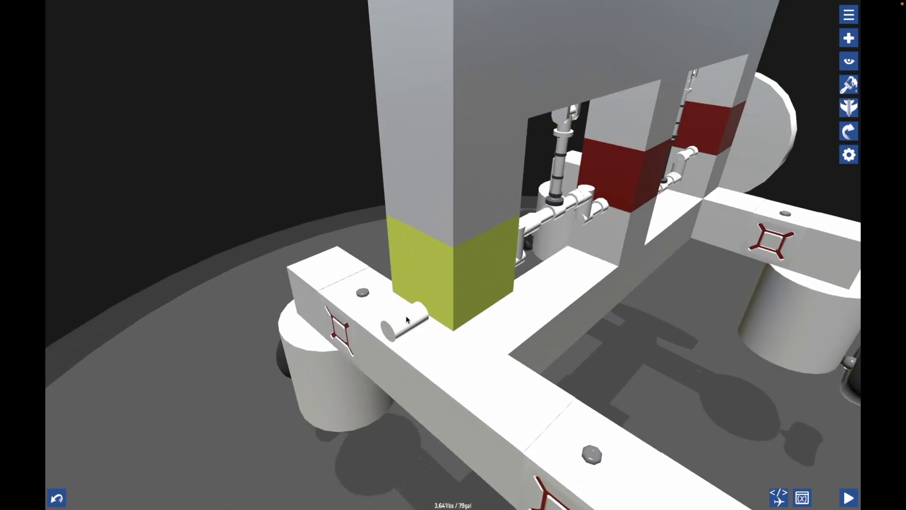
scroll(406, 316, down, 5)
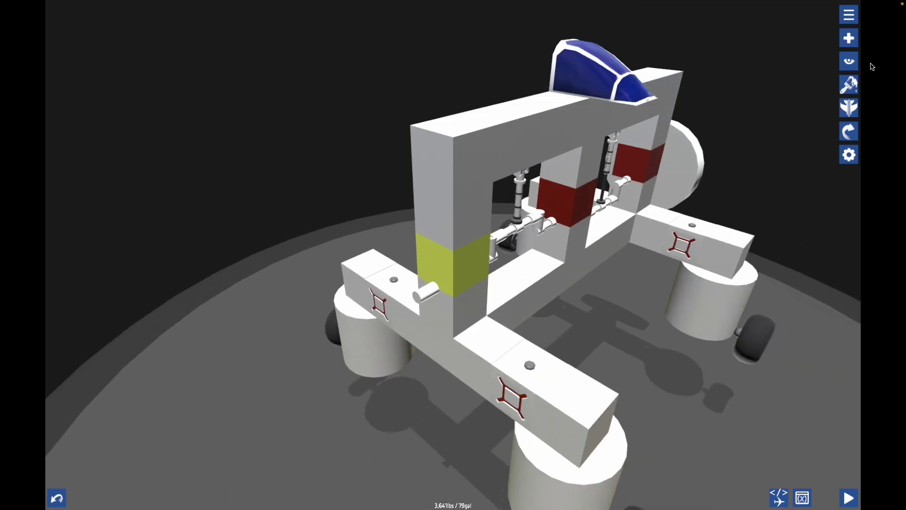
click(849, 39)
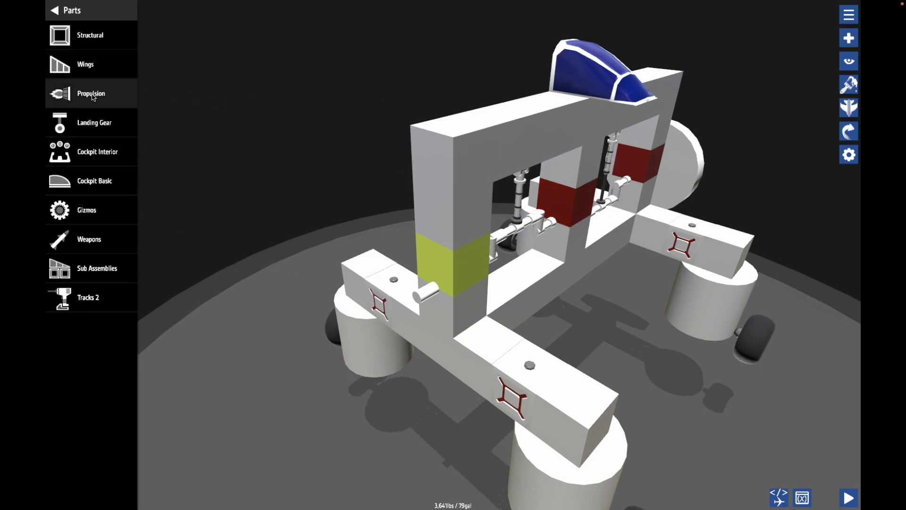
click(112, 42)
click(254, 125)
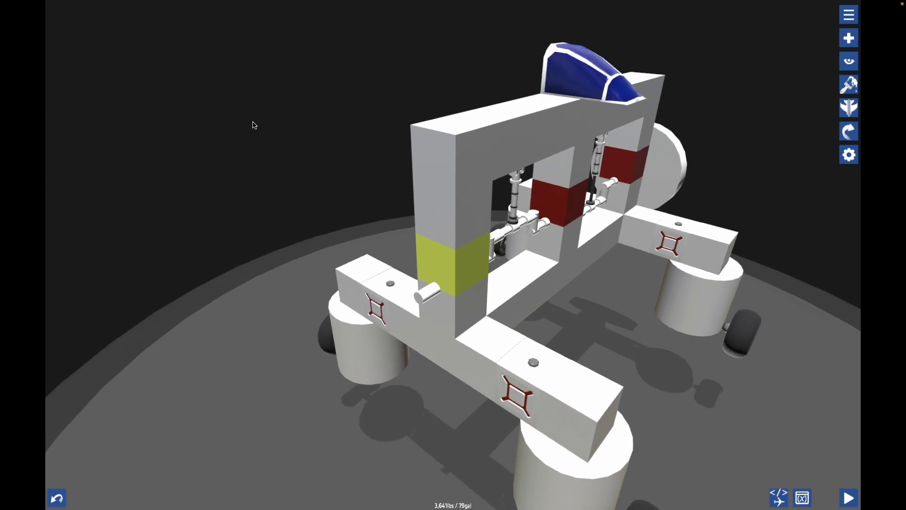
drag(75, 35, 763, 373)
click(89, 55)
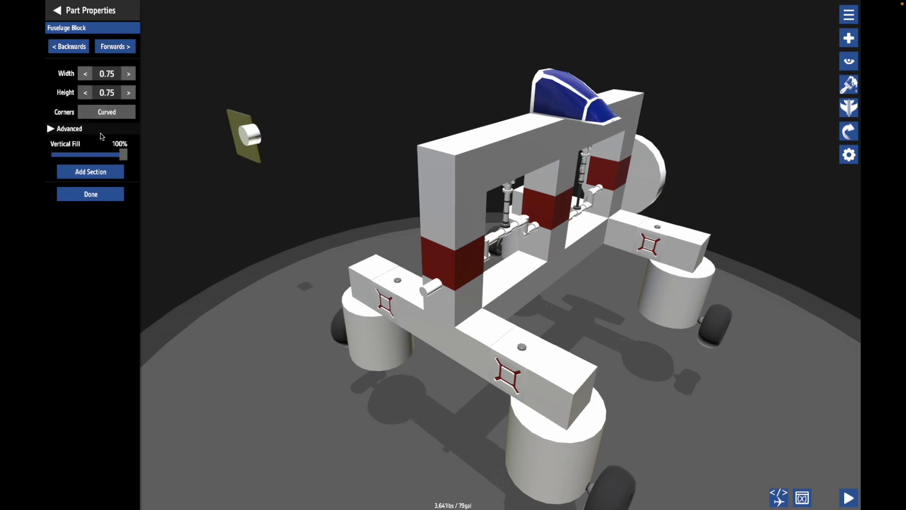
drag(235, 153, 426, 289)
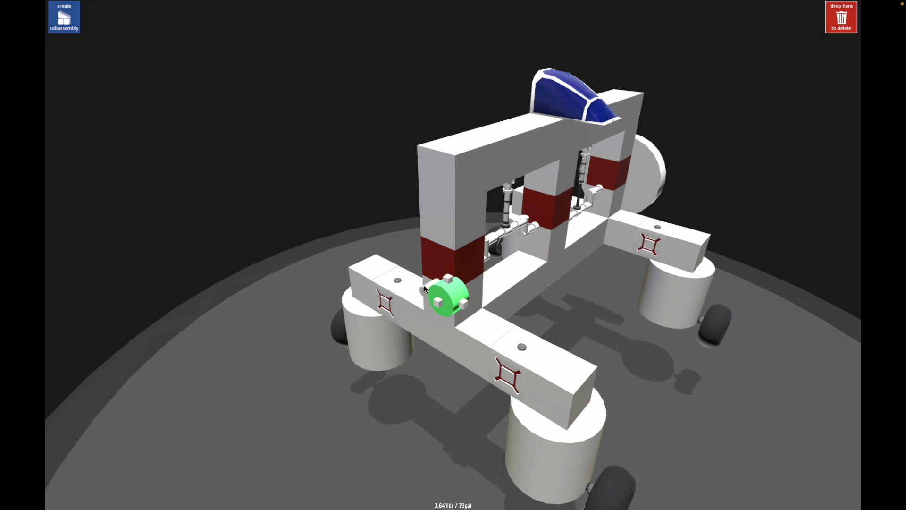
drag(663, 364, 385, 311)
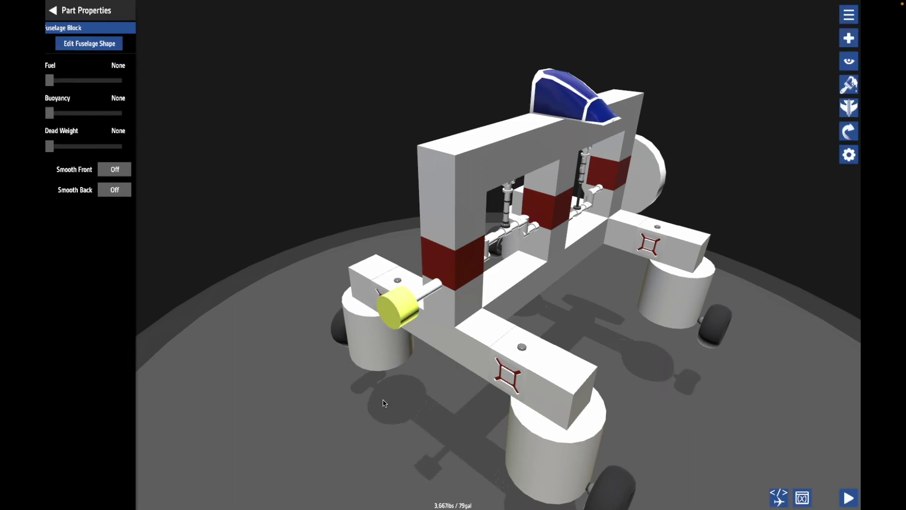
Step: Attach a fuselage cone to the front of the hub block and shorten both parts into a compact rounded hub
click(849, 38)
drag(65, 239, 385, 326)
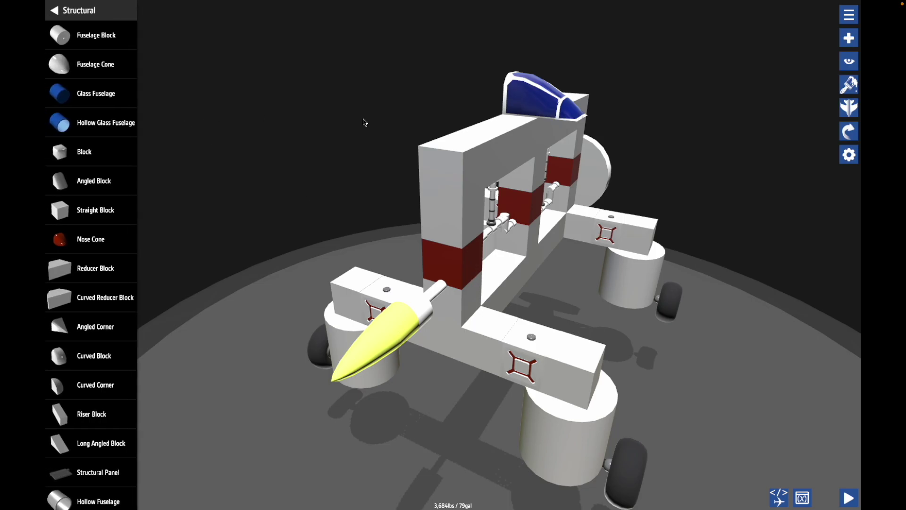
click(849, 155)
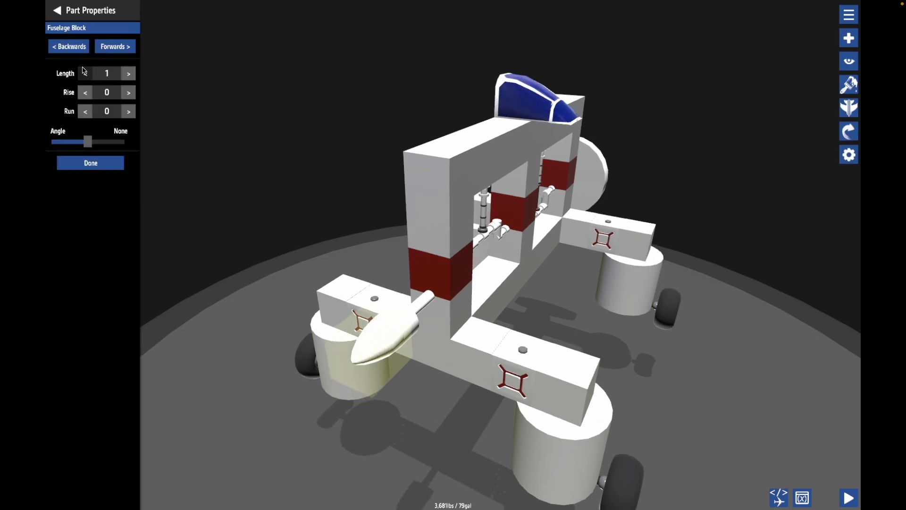
click(84, 72)
drag(166, 85, 283, 156)
Step: Paint the propeller hub block and its rounded nose red
click(849, 38)
click(851, 84)
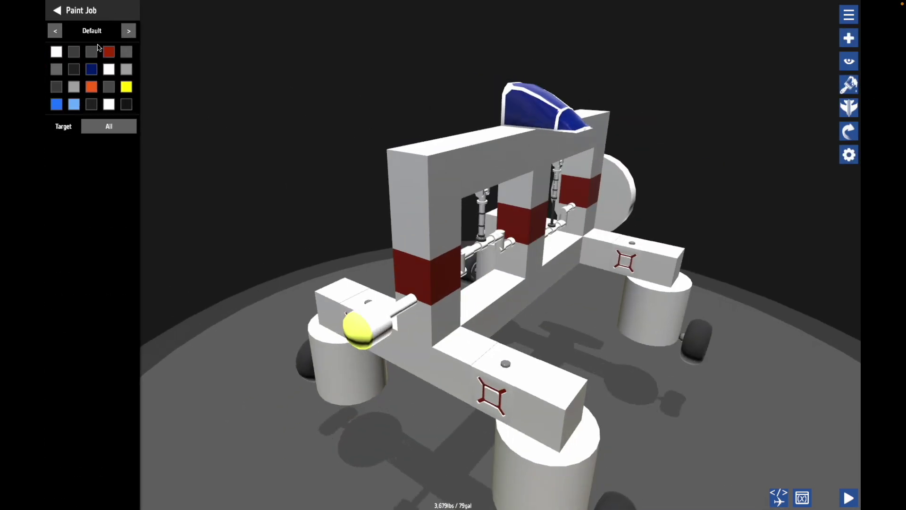
click(57, 11)
Step: Find the Structural Wing among the wing parts and place one beside the vehicle as a propeller blade
click(849, 38)
click(55, 11)
click(101, 98)
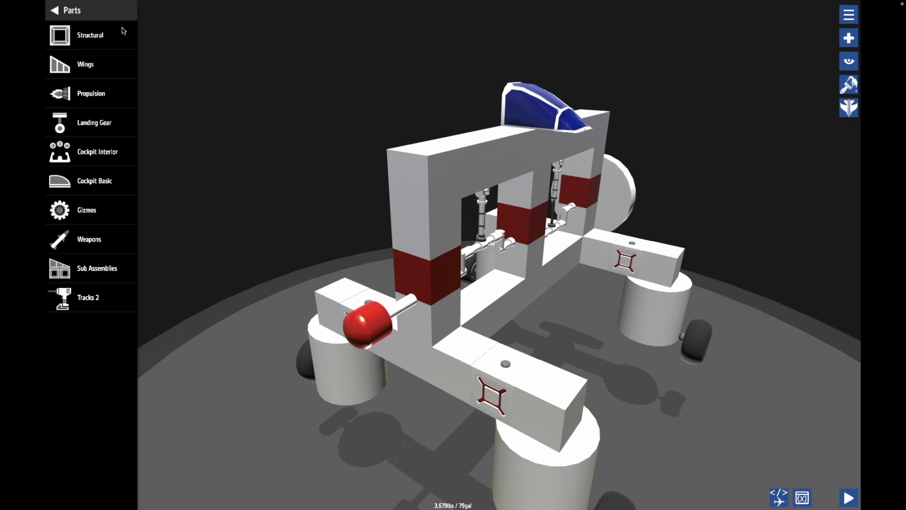
click(108, 37)
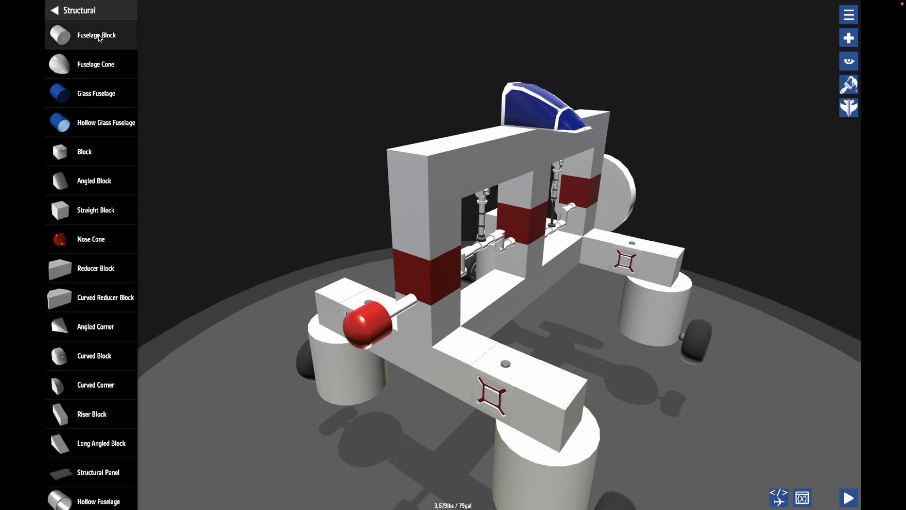
scroll(115, 148, down, 1)
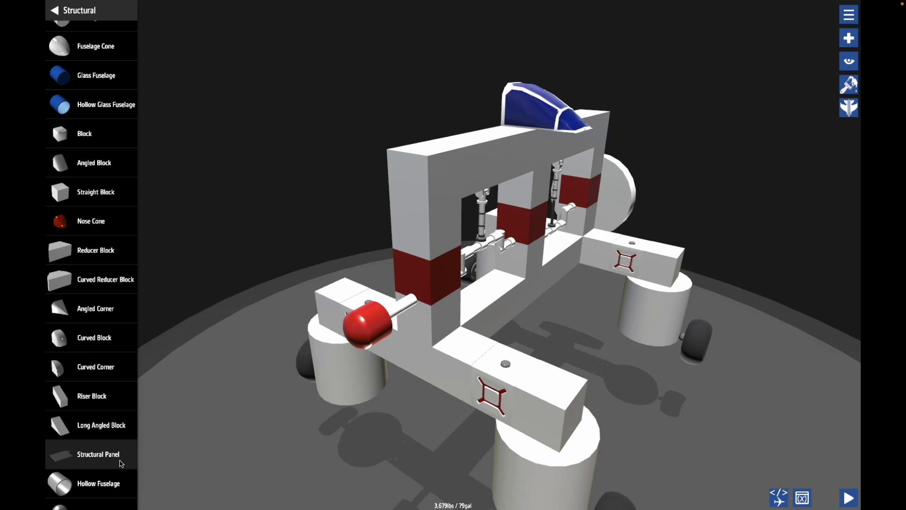
mouse_move(124, 465)
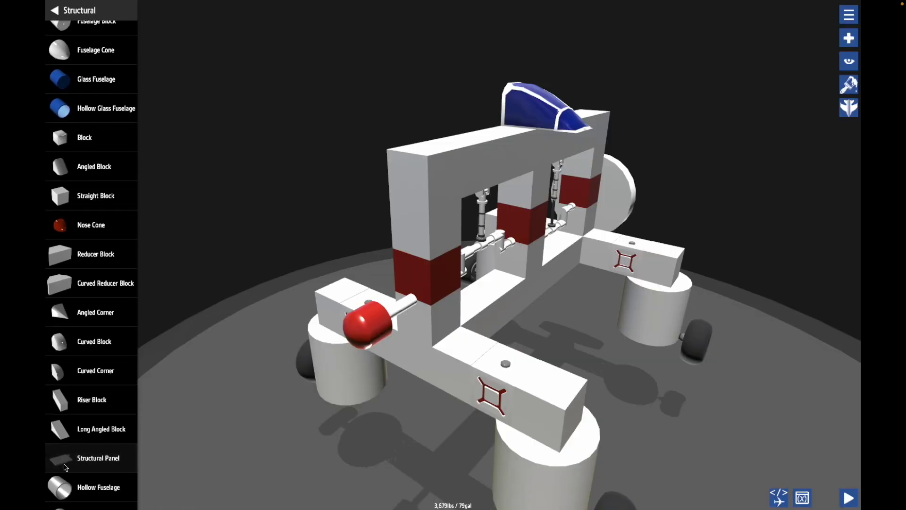
click(91, 15)
click(100, 61)
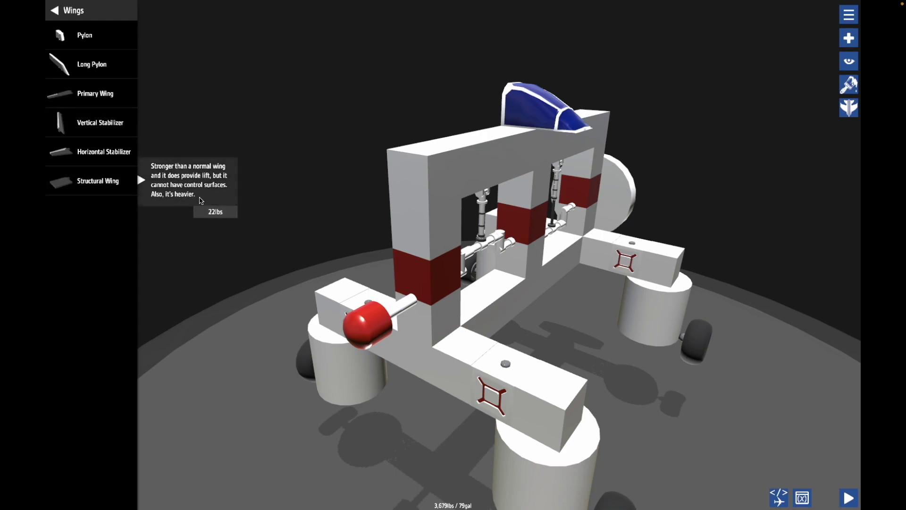
click(122, 184)
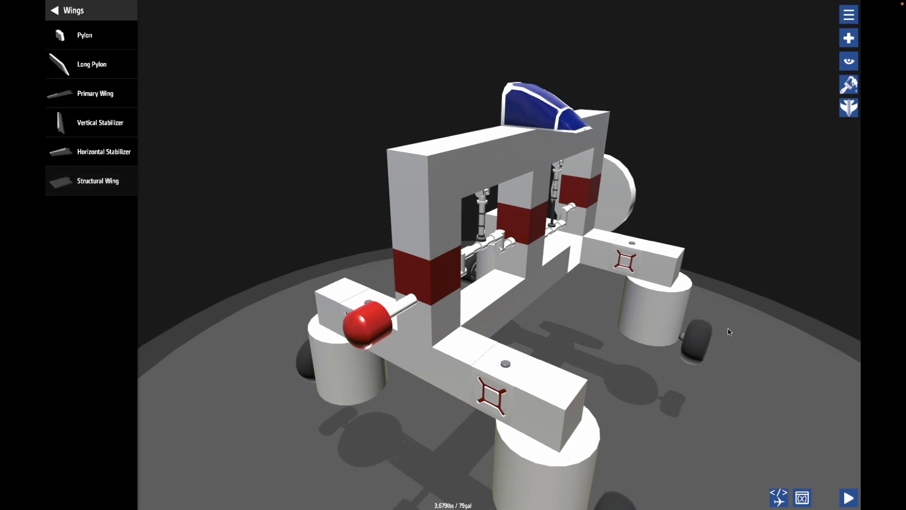
drag(109, 181, 288, 176)
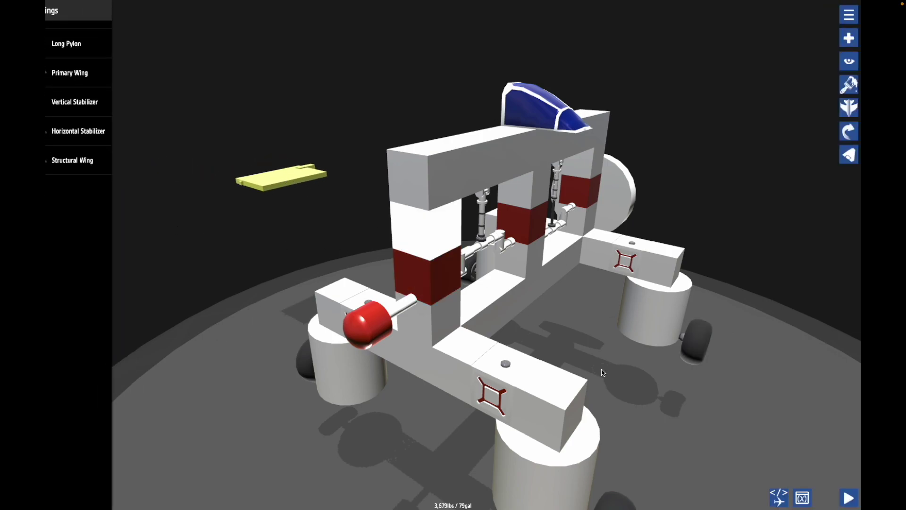
Step: Review the structural wing's Wing attributes, including wingPhysicsEnabled, in the XML editor and close it
click(779, 498)
click(357, 63)
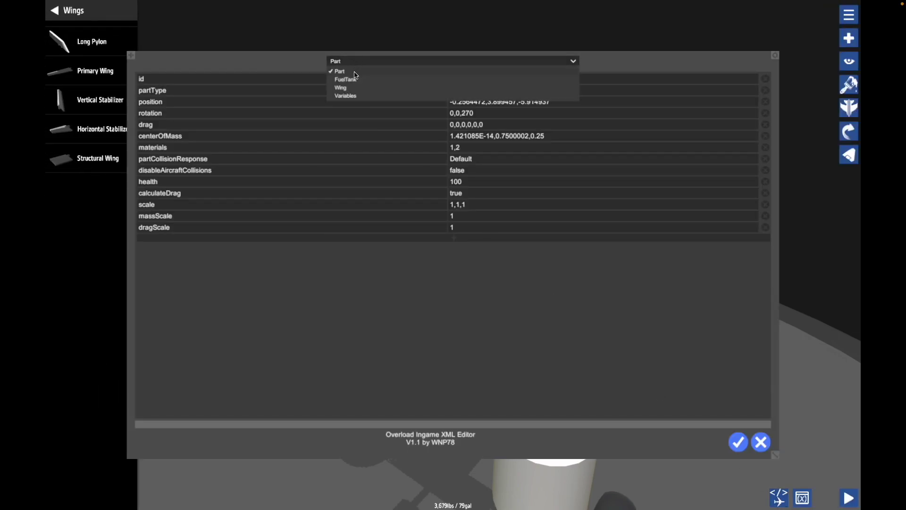
click(356, 88)
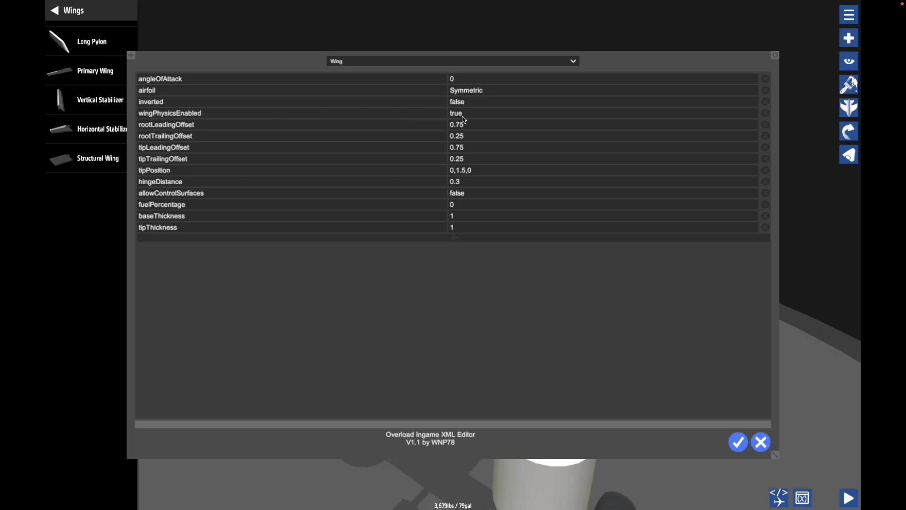
click(739, 442)
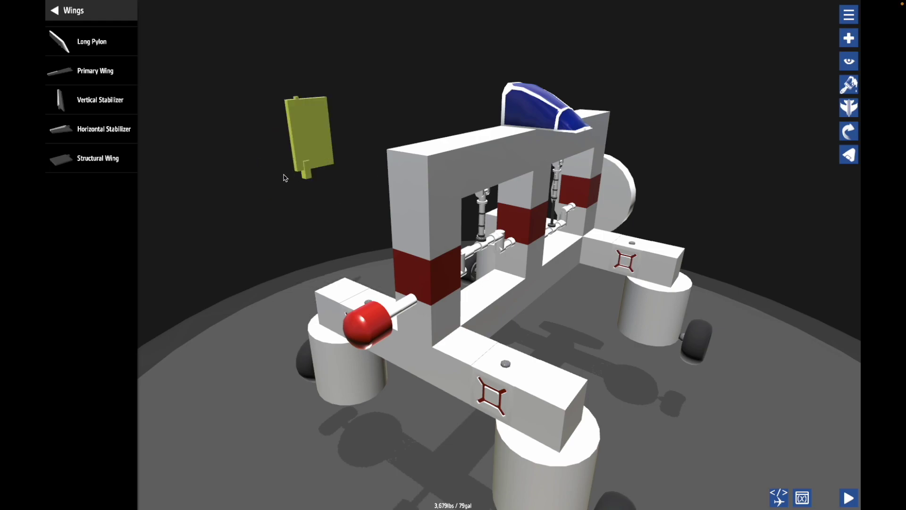
Step: Attach the structural wing upright to the red hub and check its placement from several angles
drag(234, 187, 454, 276)
scroll(278, 189, down, 3)
drag(315, 206, 290, 241)
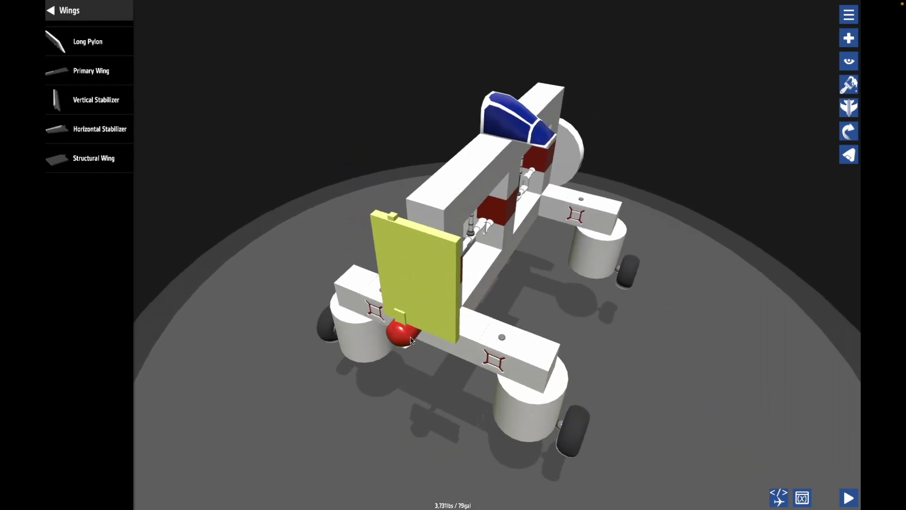
drag(414, 350, 271, 349)
drag(294, 247, 435, 245)
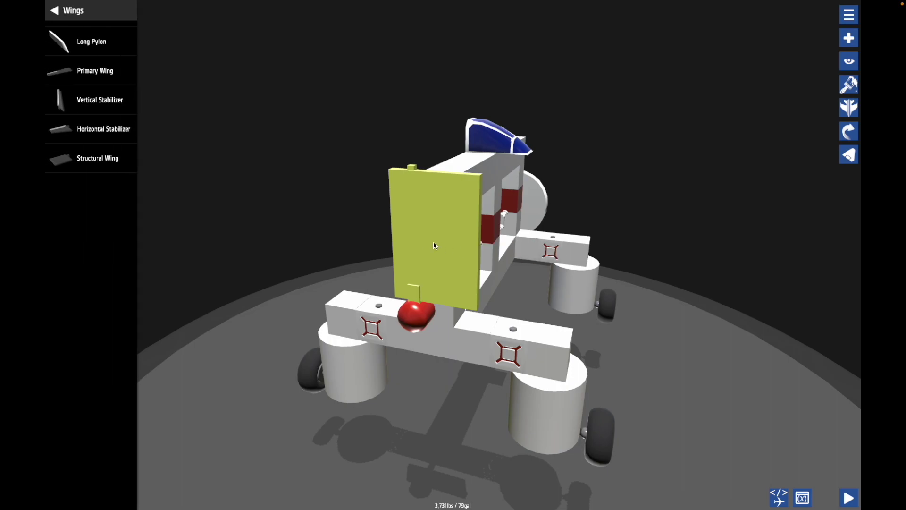
drag(307, 198, 278, 282)
drag(262, 322, 360, 336)
drag(357, 428, 394, 406)
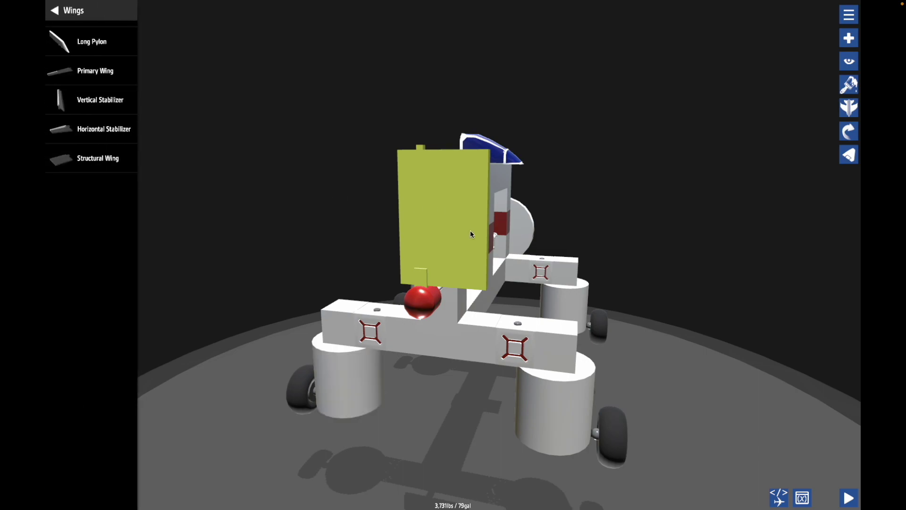
Step: Reshape the wing into a narrow rectangle by pulling in the root and tip along one edge
click(848, 155)
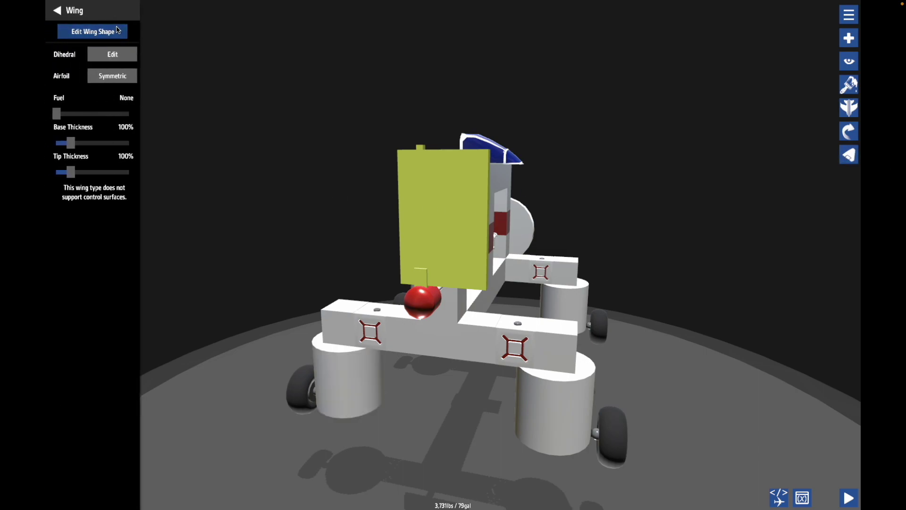
click(92, 31)
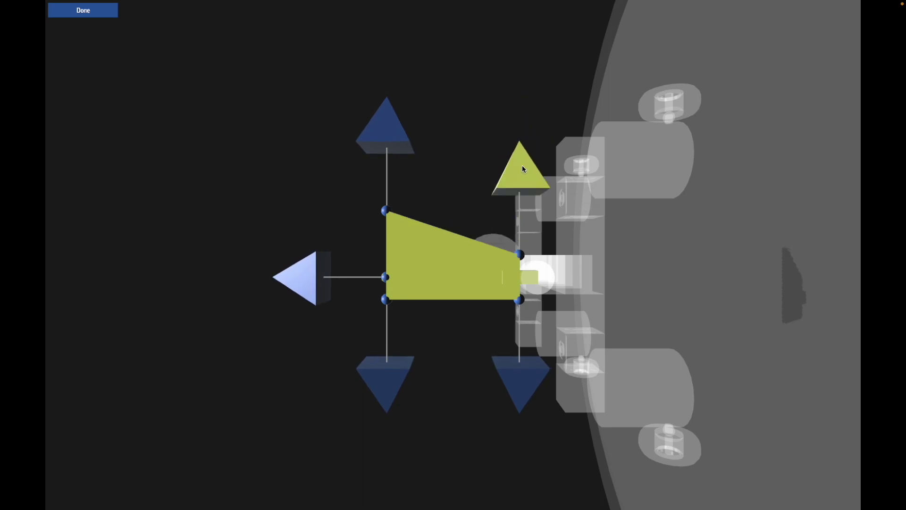
drag(381, 127, 386, 188)
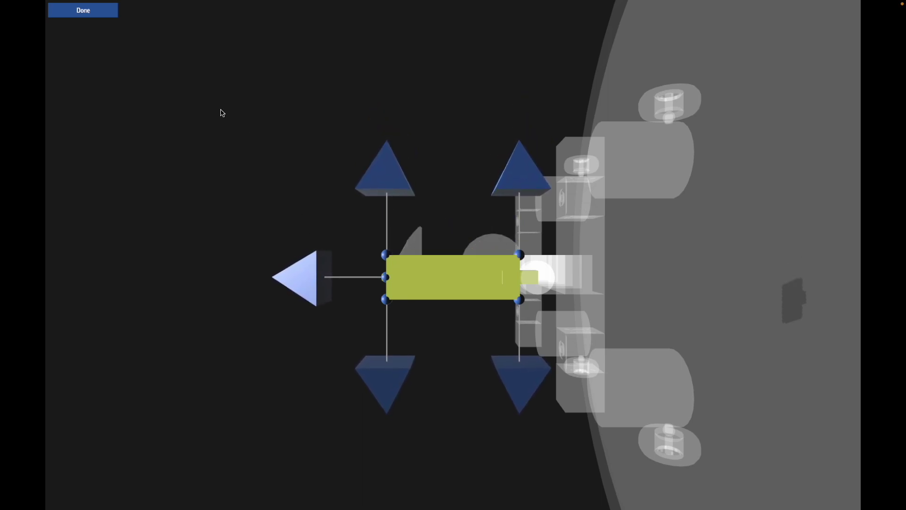
click(83, 14)
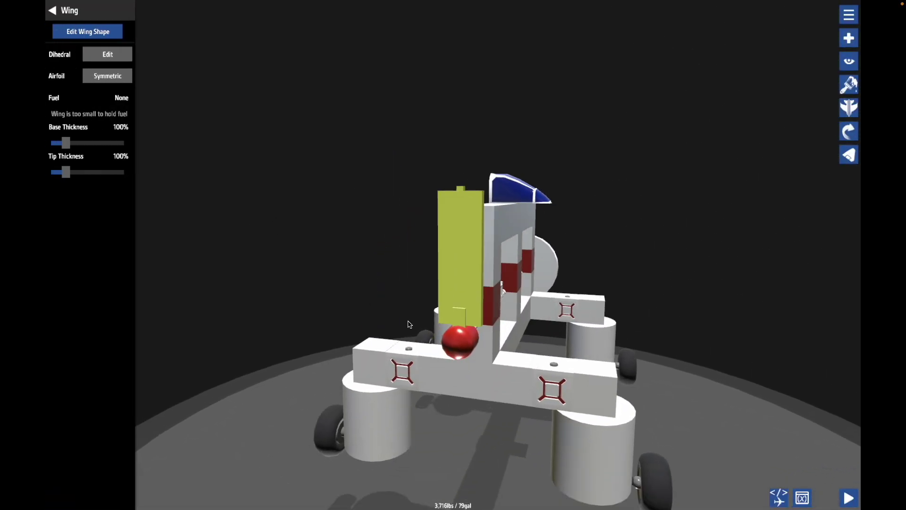
Step: Duplicate the upright propeller blade beside the vehicle and rotate the copy to point downwards
drag(457, 273, 347, 228)
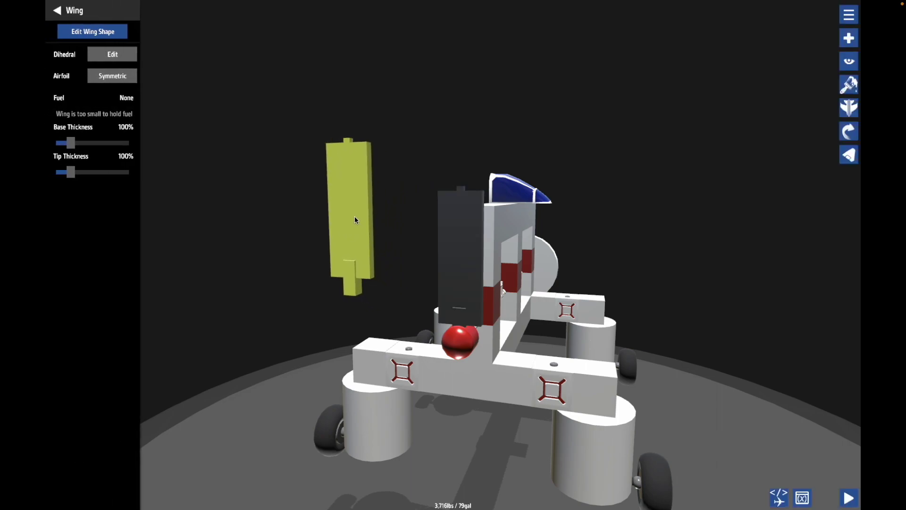
drag(356, 220, 305, 194)
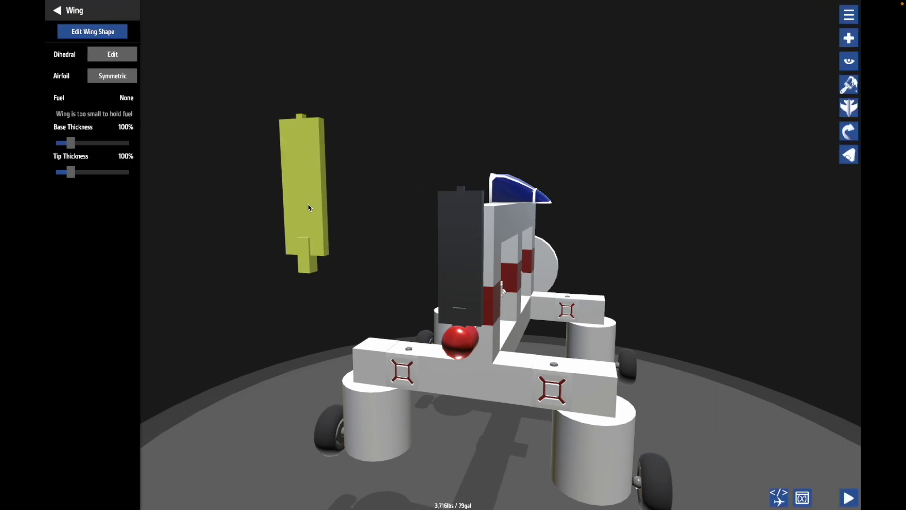
key(w)
key(ctrl+y)
key(ctrl+z)
key(d)
key(d)
key(d)
key(ctrl+z)
key(ctrl+z)
key(ctrl+y)
key(ctrl+y)
Step: Attach the copied blade to the underside of the red hub, opposite the upright blade
drag(229, 252, 234, 175)
click(299, 304)
drag(299, 303, 477, 437)
drag(345, 360, 213, 198)
drag(488, 343, 479, 337)
drag(344, 231, 452, 398)
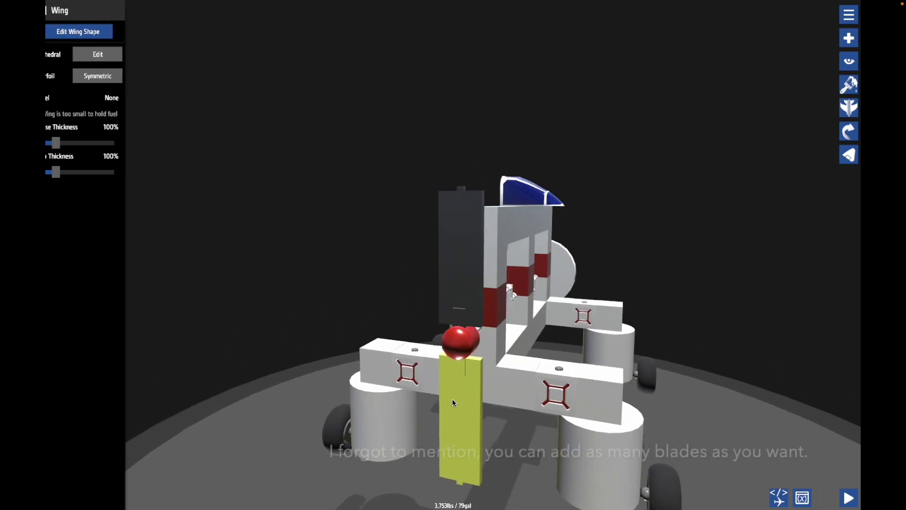
Step: Duplicate the blade again, rotate the copy horizontal and attach it to the side of the red hub
drag(410, 373, 291, 231)
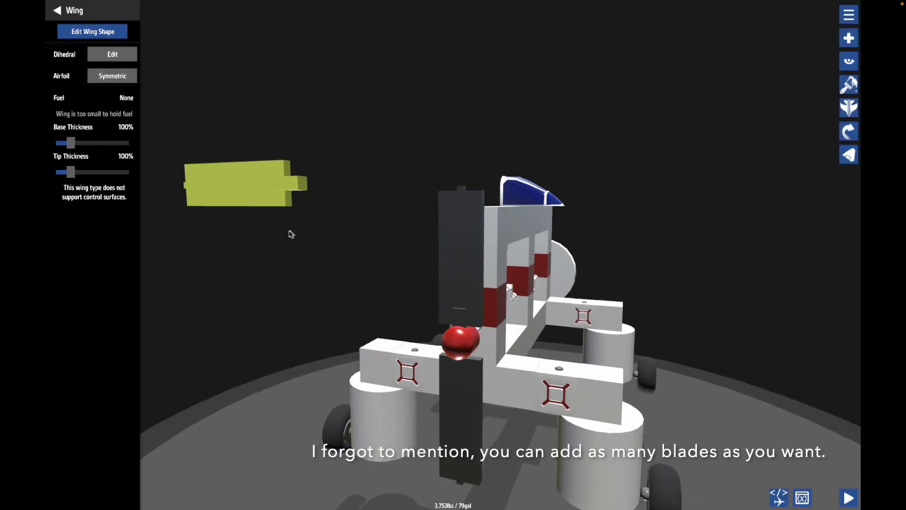
drag(255, 131, 247, 111)
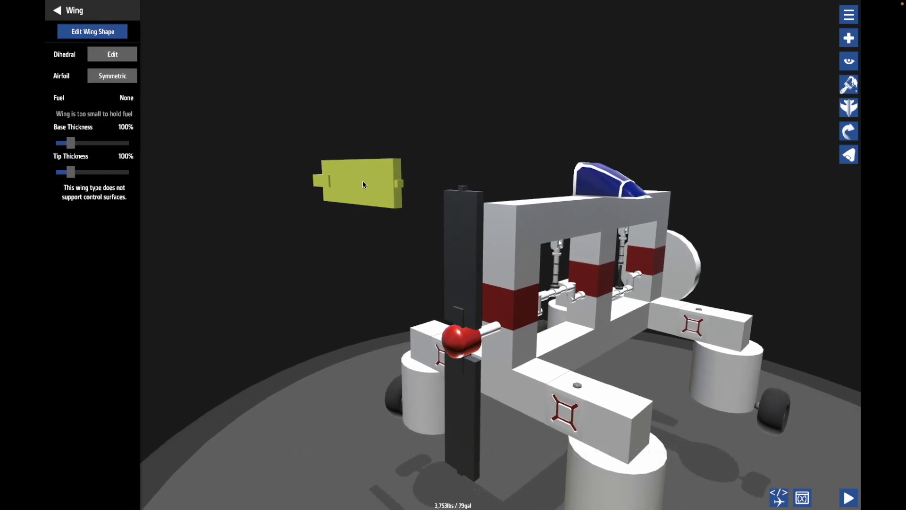
drag(356, 183, 521, 369)
Step: Reattach the blue cockpit on top of the engine frame so that its nose faces the propeller
drag(345, 392, 371, 287)
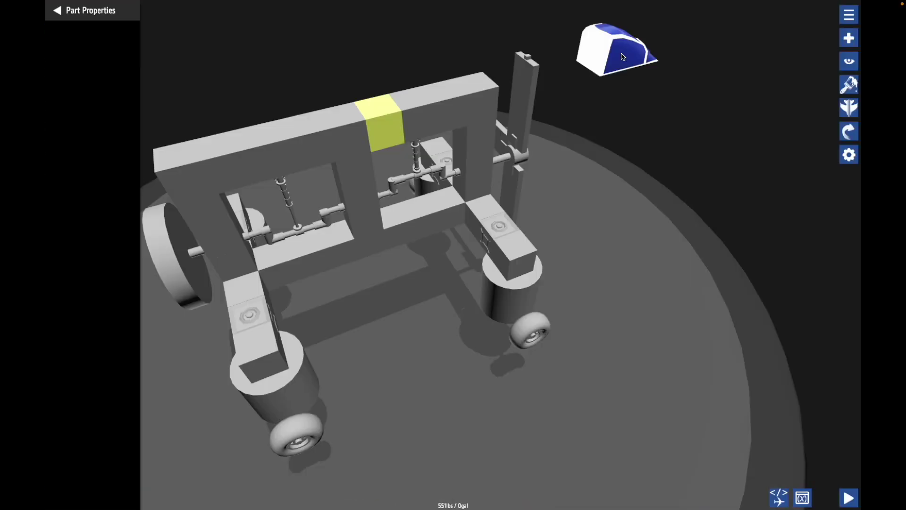
drag(607, 50, 384, 87)
drag(574, 255, 398, 192)
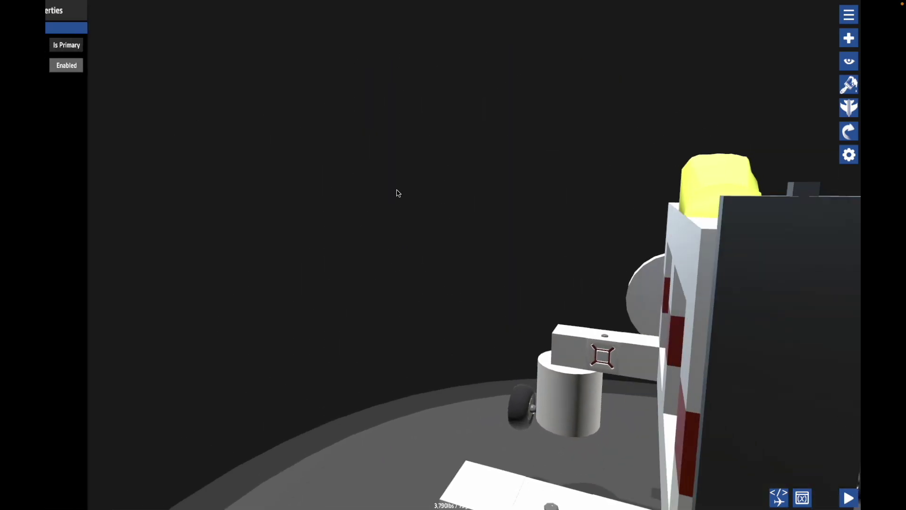
scroll(399, 192, down, 5)
Step: Mirror the horizontal blade to the other side of the red hub
click(519, 315)
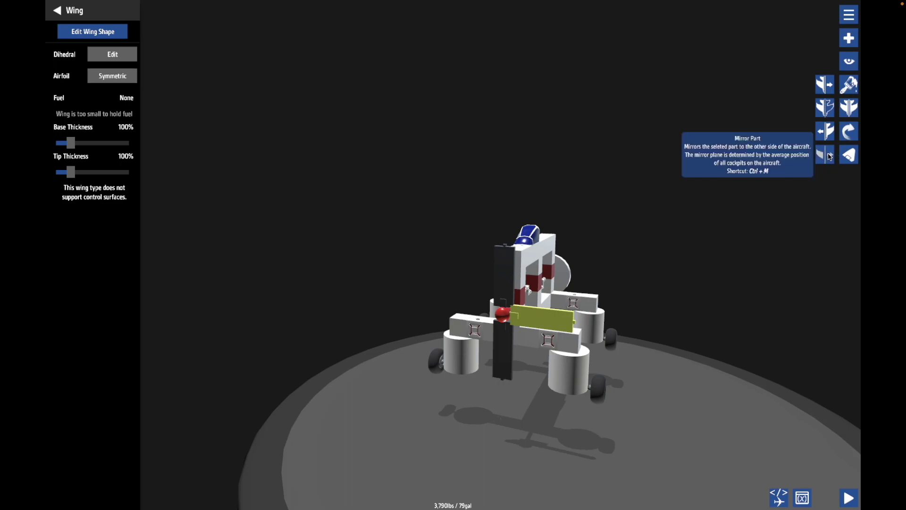
click(830, 156)
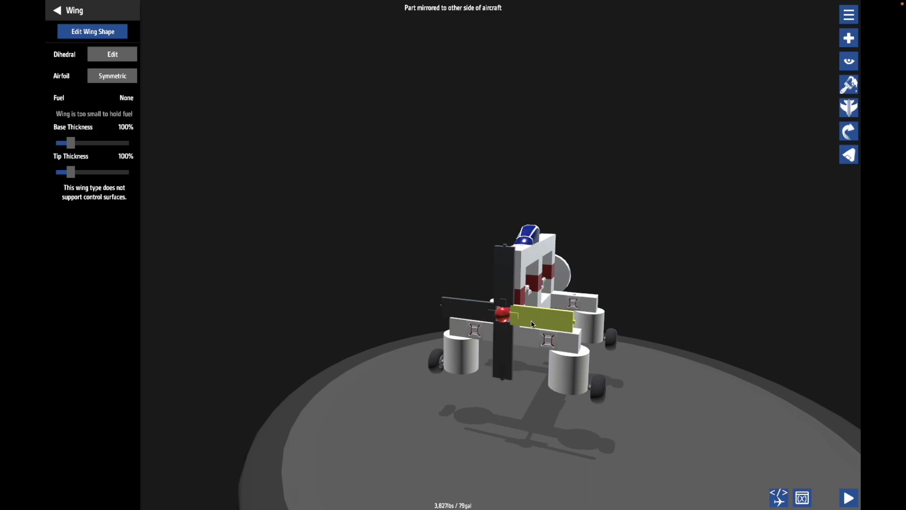
drag(340, 385, 527, 386)
scroll(526, 386, up, 3)
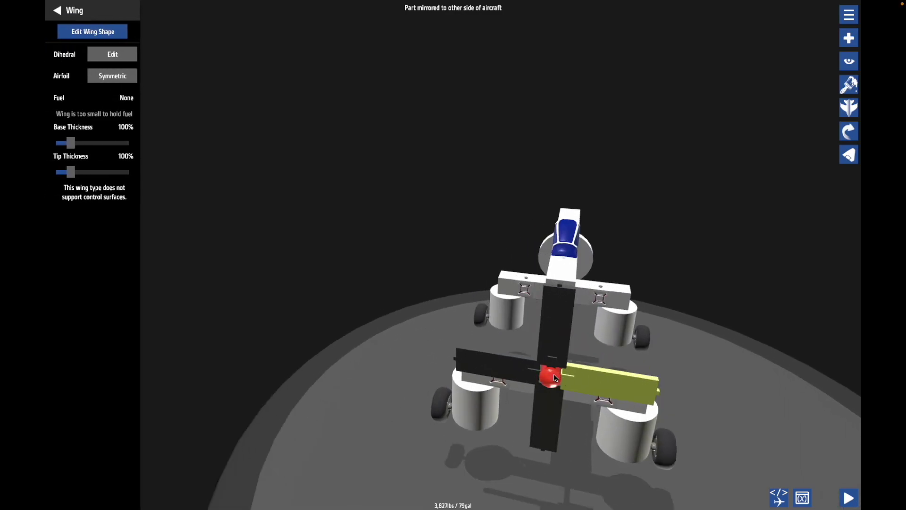
Step: Examine the red hub and the four attached propeller blades from several angles
double_click(553, 377)
click(82, 164)
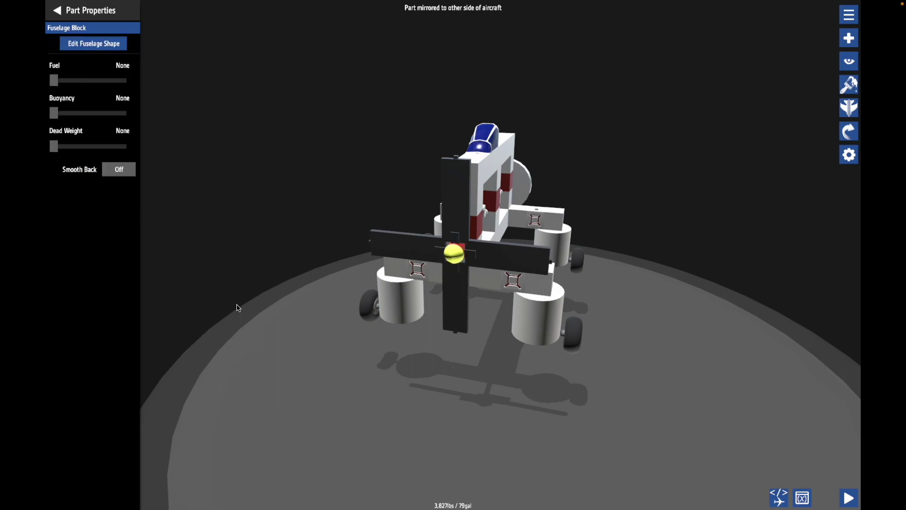
scroll(272, 355, up, 5)
drag(341, 449, 295, 447)
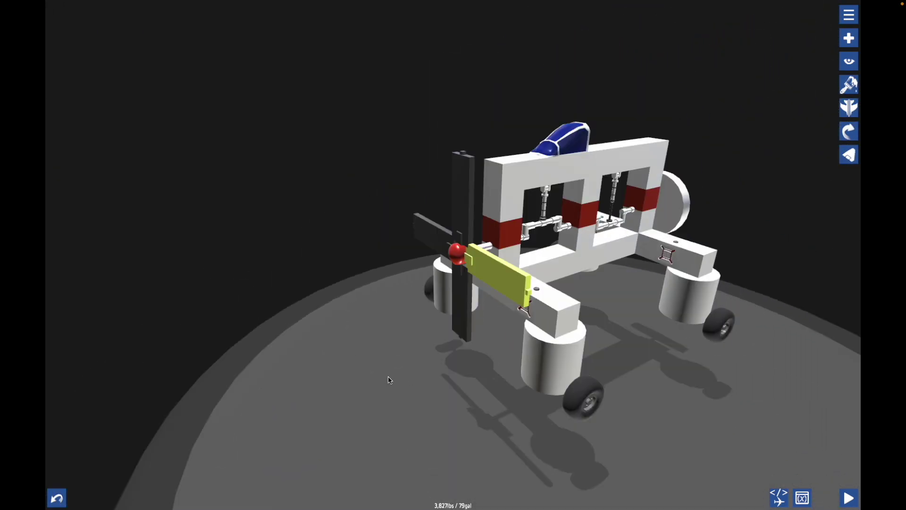
scroll(401, 406, up, 3)
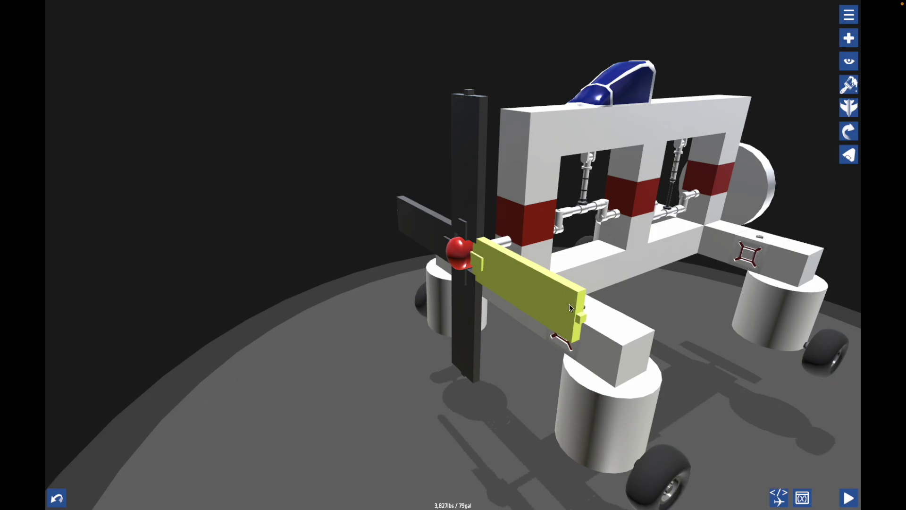
click(454, 146)
drag(454, 145, 486, 167)
scroll(374, 192, up, 2)
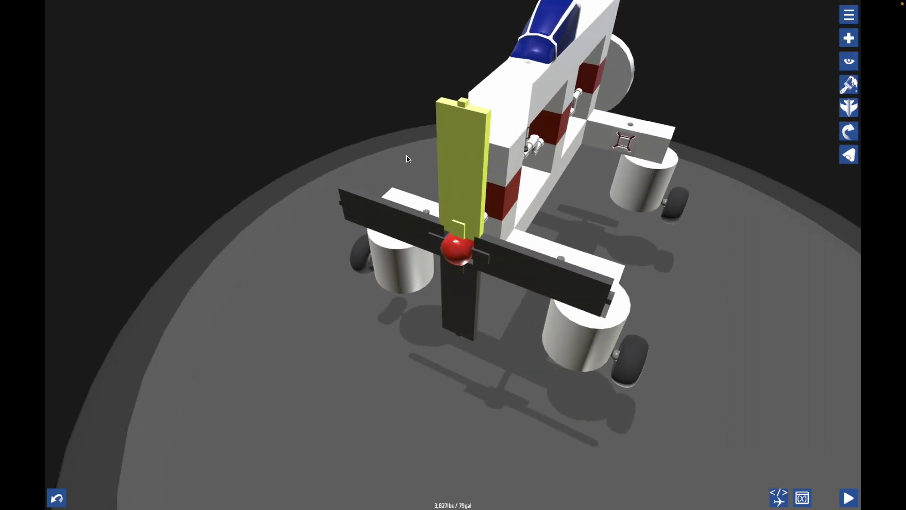
Step: Launch the vehicle on the runway, raise the engine control slider partway and observe the propeller up close
click(848, 498)
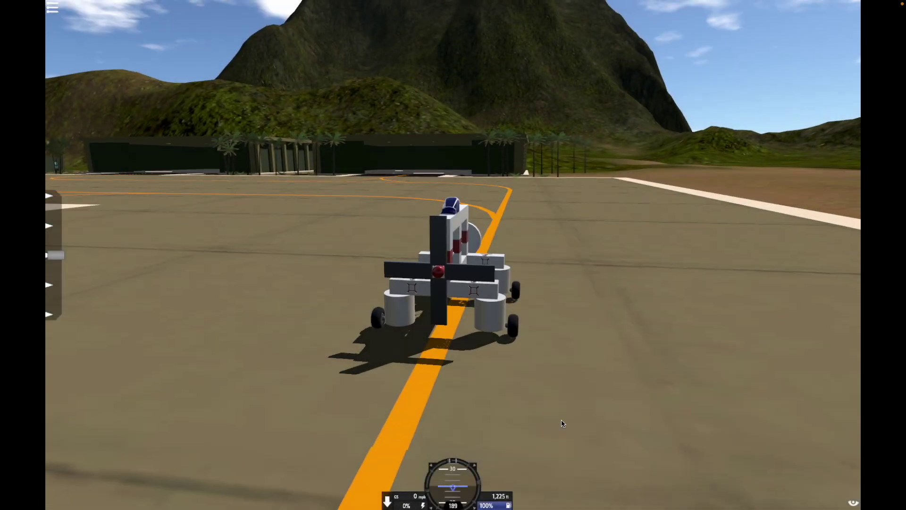
drag(562, 423, 240, 362)
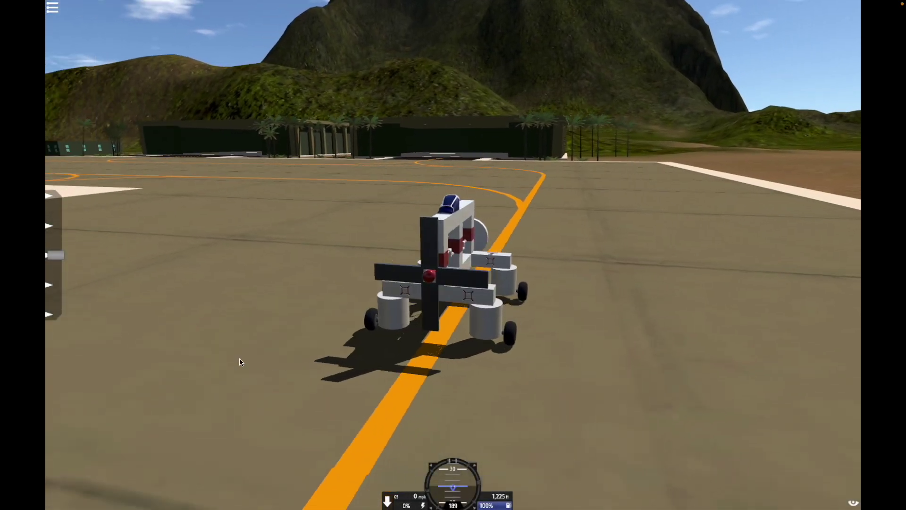
drag(56, 256, 53, 232)
drag(316, 235, 319, 276)
scroll(425, 250, up, 5)
scroll(345, 277, down, 3)
scroll(319, 277, down, 5)
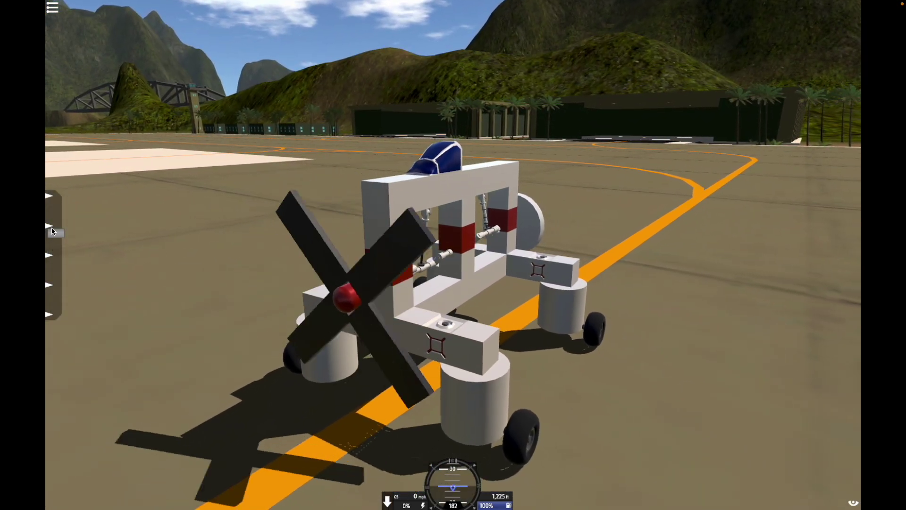
Step: Raise the engine control slider to its maximum and exit the test run to the designer
drag(52, 230, 66, 153)
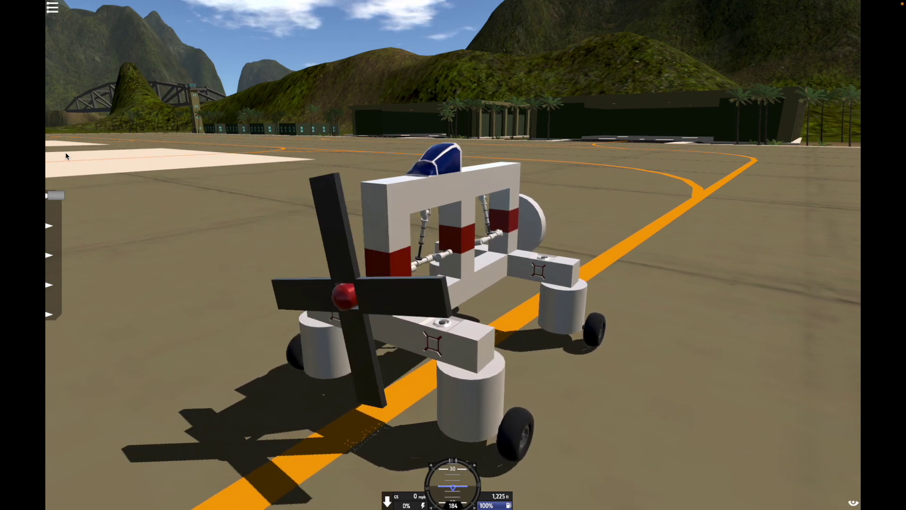
click(58, 7)
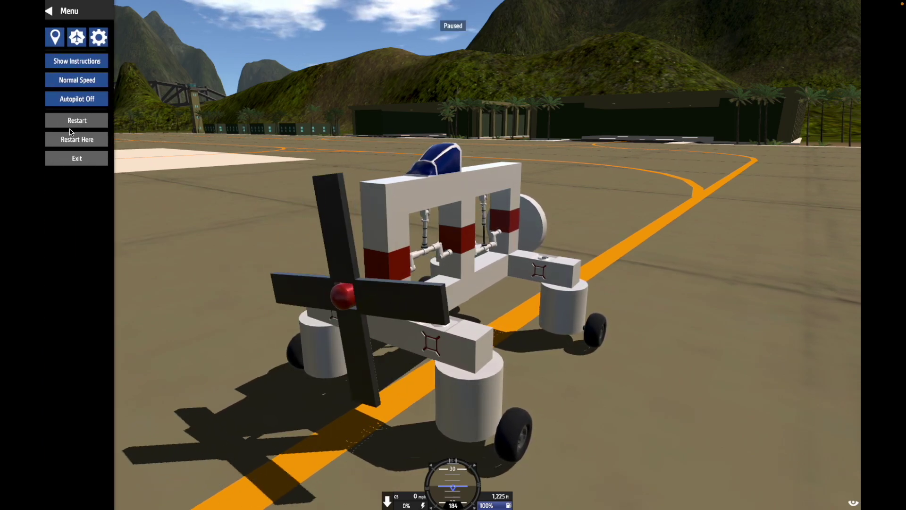
click(77, 158)
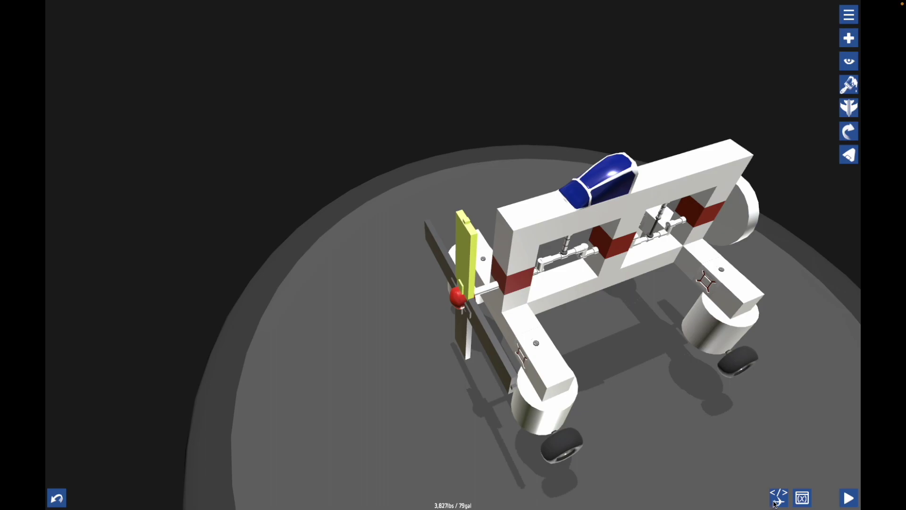
Step: Open the rotation and position settings for the upper propeller blade
click(848, 132)
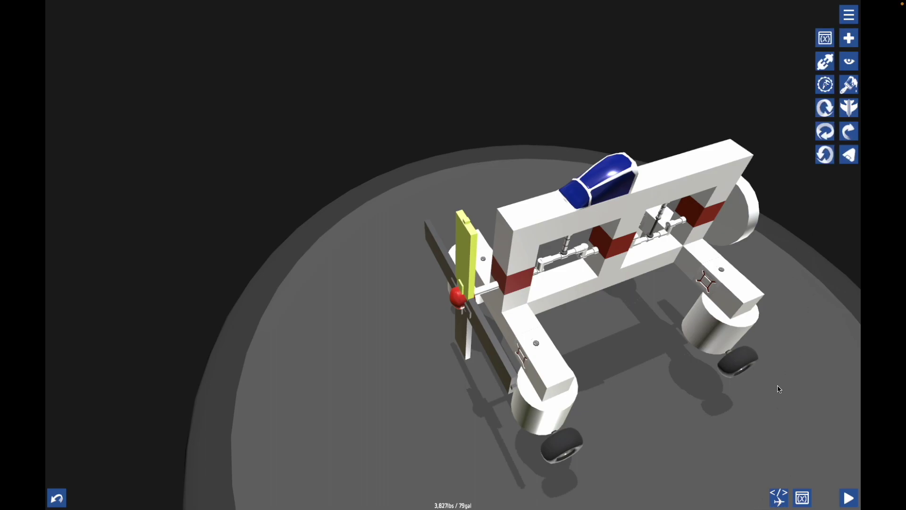
click(825, 85)
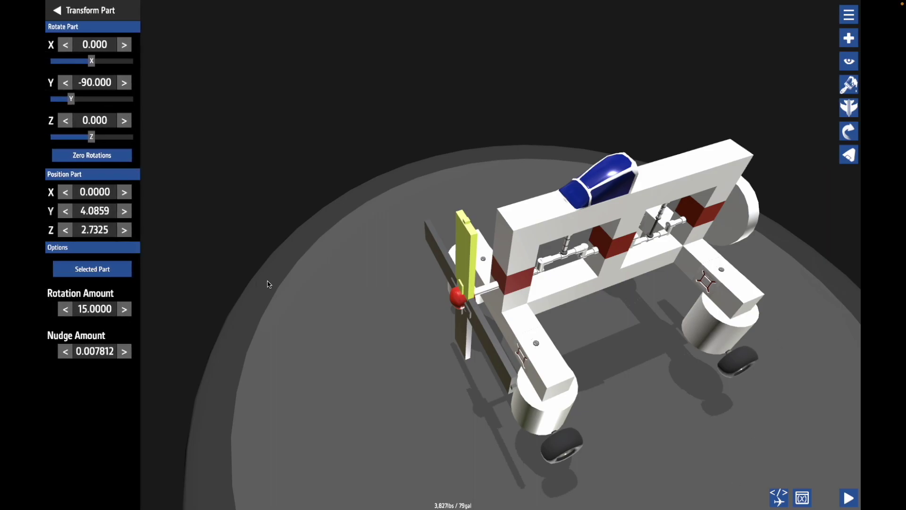
scroll(269, 284, up, 2)
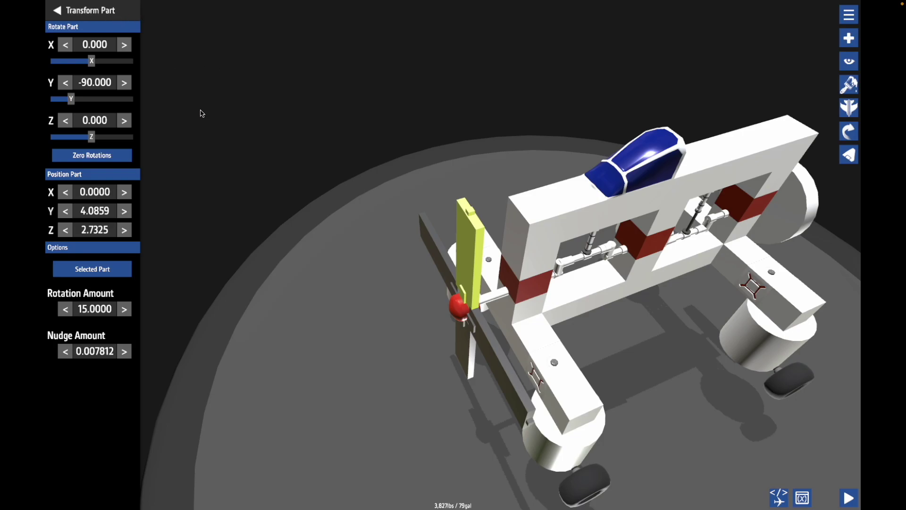
mouse_move(290, 83)
mouse_down()
mouse_move(310, 69)
mouse_move(307, 79)
mouse_up()
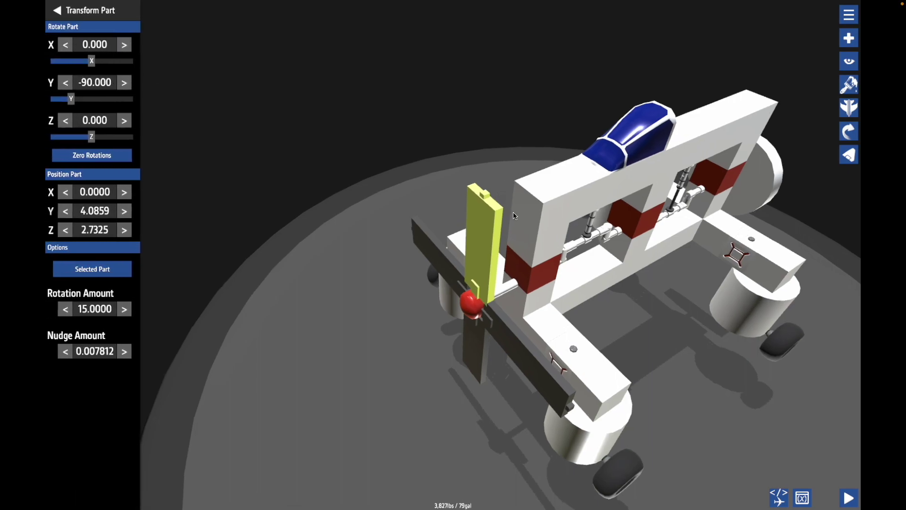
Step: Try a Y rotation of -120 degrees on the upper blade and check its pitch from above and the front
mouse_move(71, 99)
mouse_down()
mouse_move(79, 107)
mouse_move(71, 110)
mouse_up()
drag(369, 111, 383, 93)
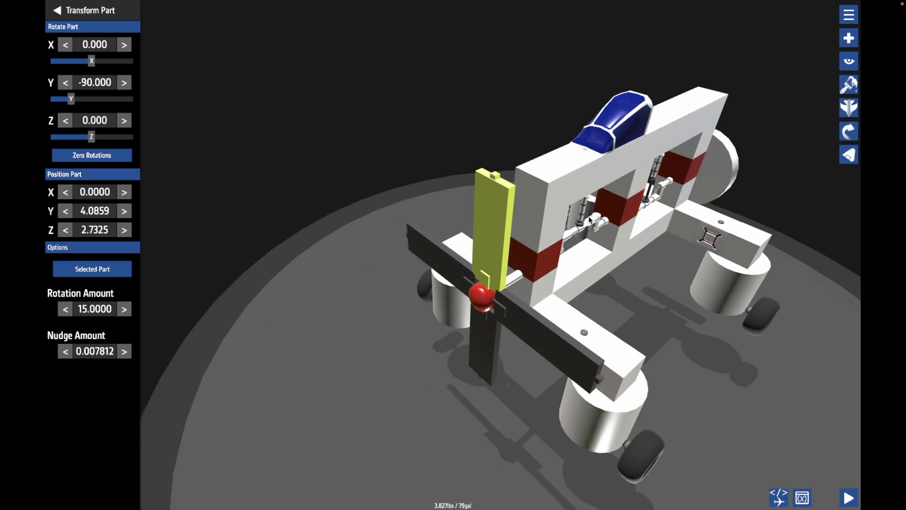
drag(248, 309, 250, 327)
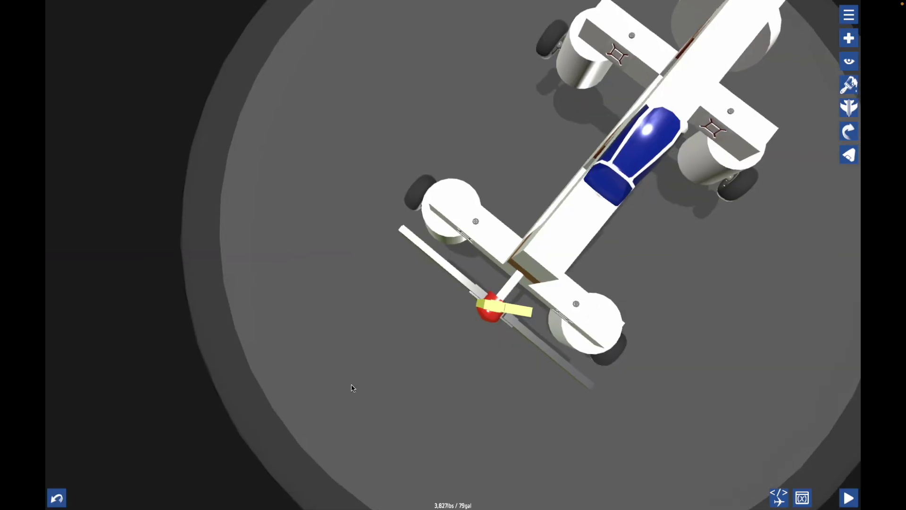
drag(351, 386, 416, 272)
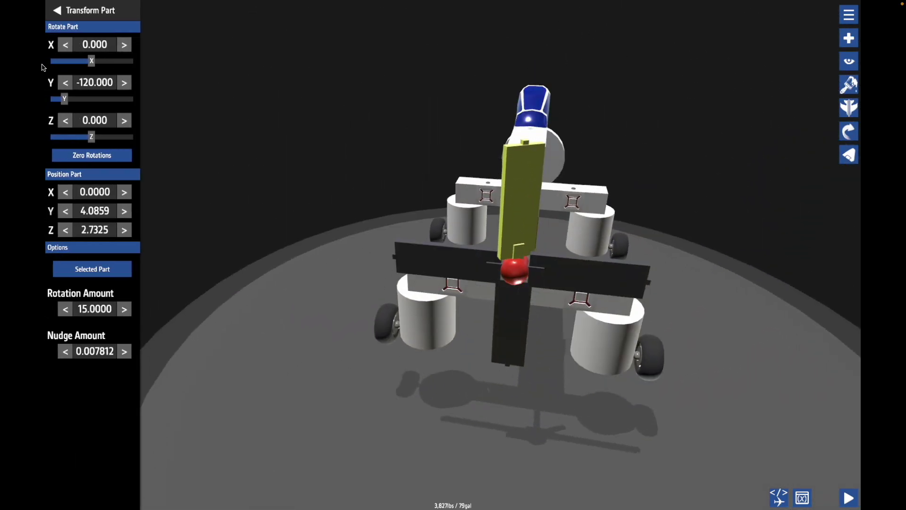
drag(290, 91, 242, 165)
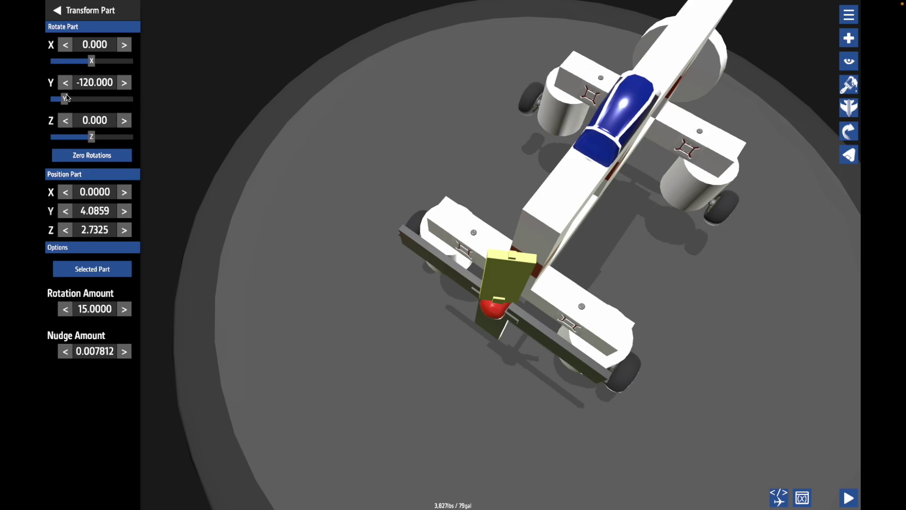
Step: Try a Y rotation of -60 degrees on the upper blade and check its angle around the hub
drag(67, 98, 79, 97)
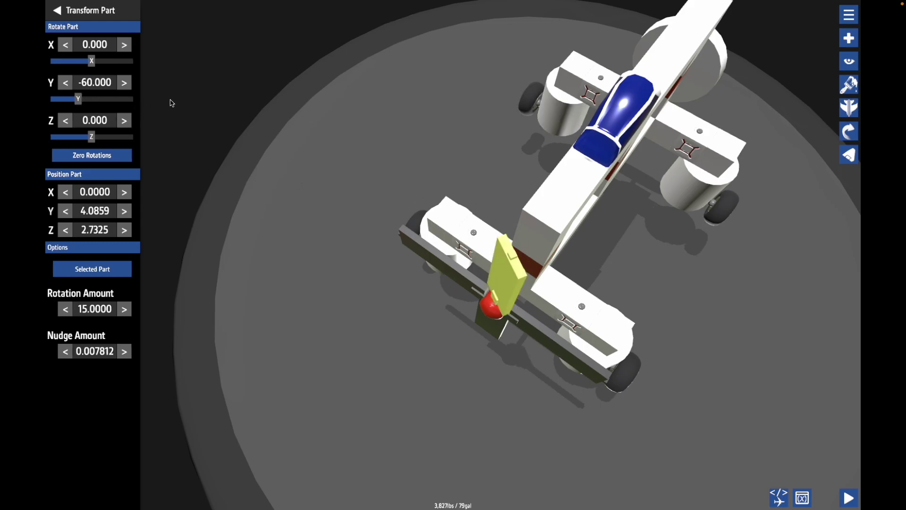
drag(172, 103, 315, 85)
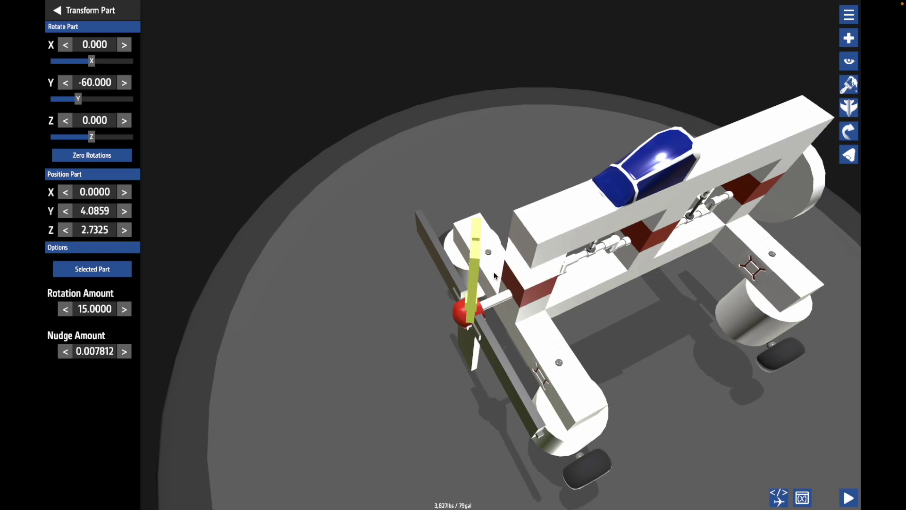
drag(673, 355, 603, 348)
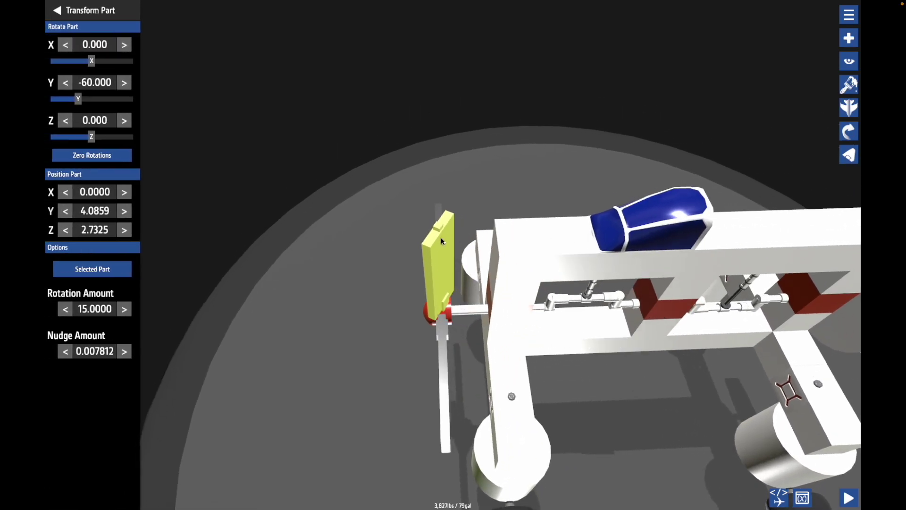
drag(312, 163, 360, 205)
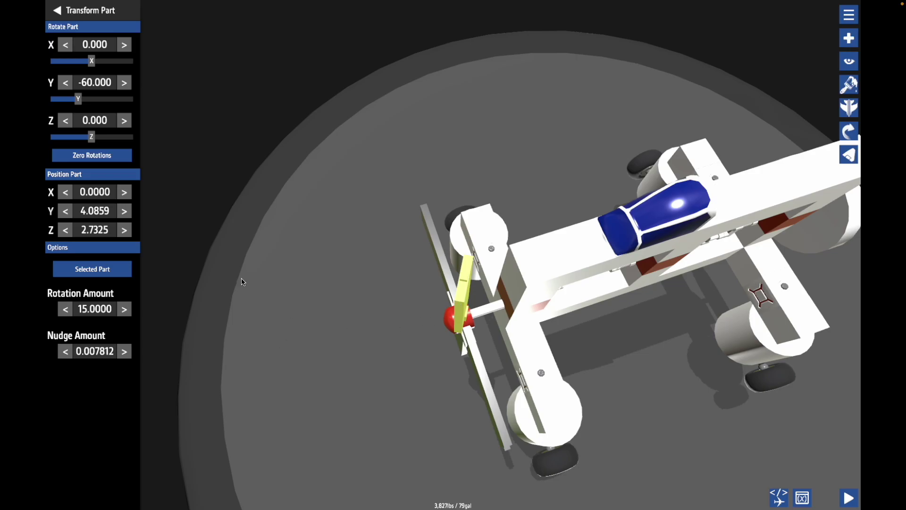
Step: Set the upper blade's Y rotation to -75 degrees and check its pitch from the side
drag(78, 100, 74, 107)
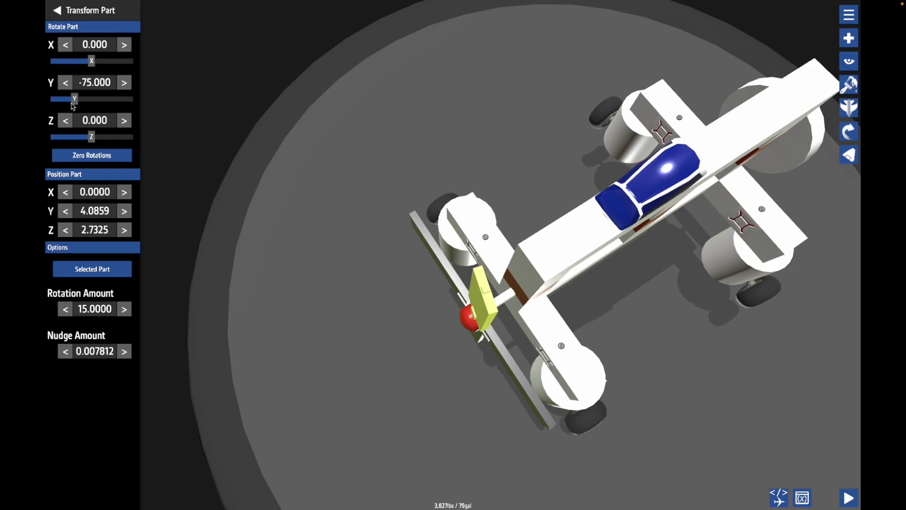
drag(343, 420, 423, 254)
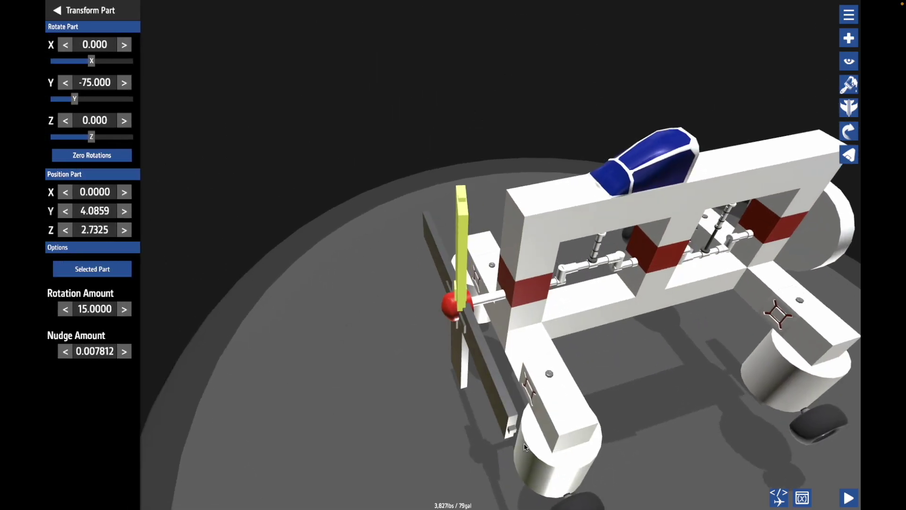
drag(275, 372, 247, 313)
scroll(247, 313, down, 5)
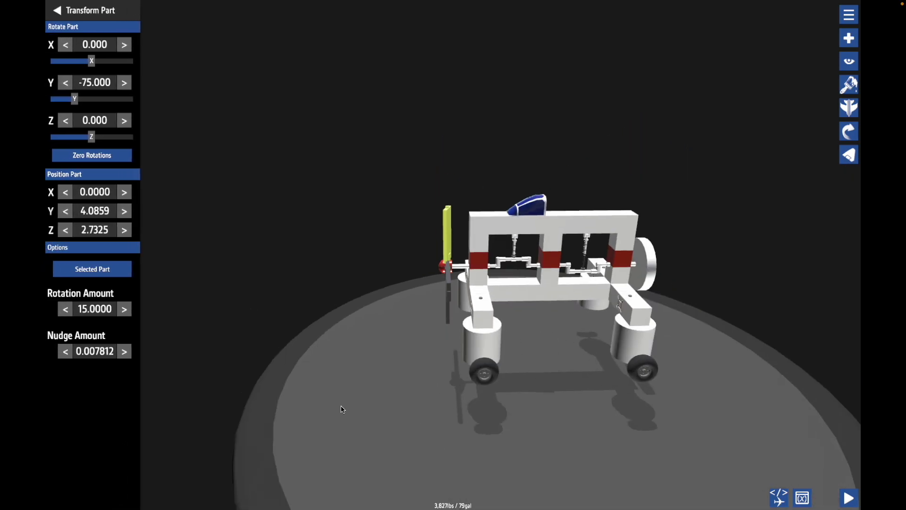
Step: Set the upper propeller blade's Y rotation to -45 degrees
drag(343, 409, 390, 441)
scroll(366, 395, up, 5)
drag(362, 368, 362, 400)
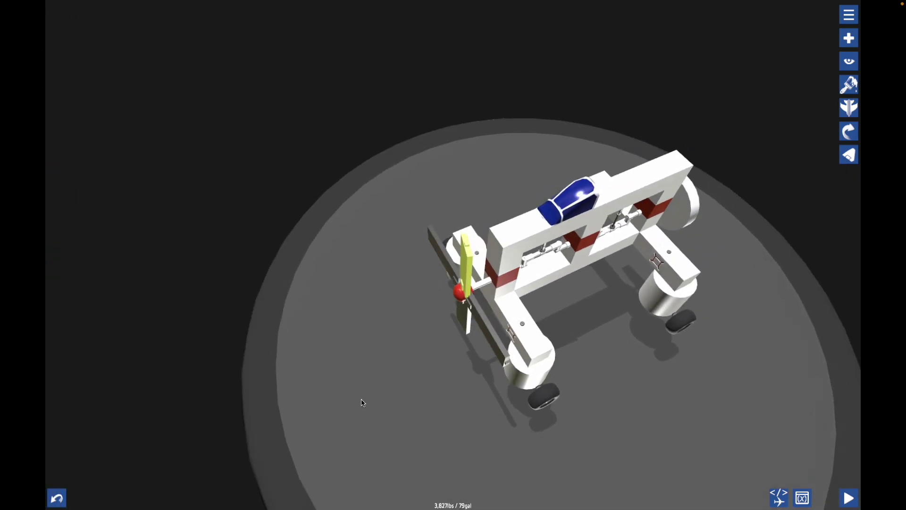
scroll(349, 366, up, 5)
scroll(349, 366, up, 2)
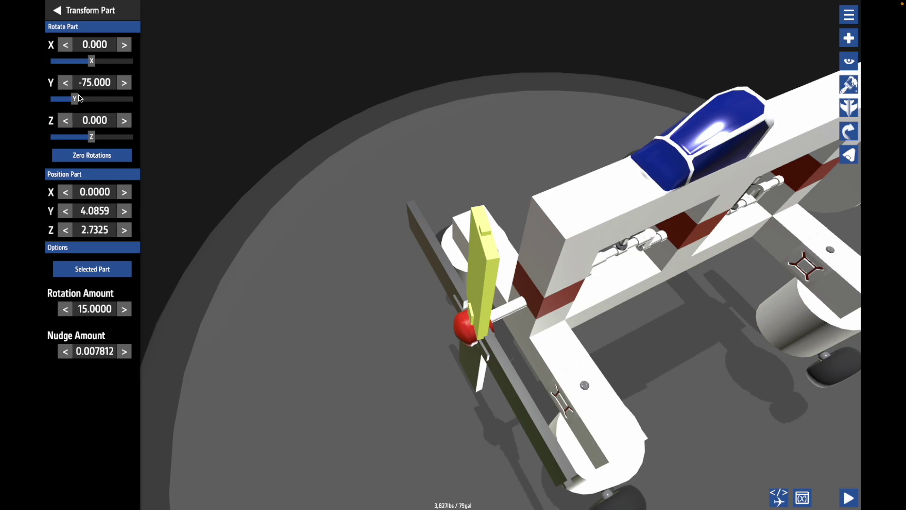
drag(80, 99, 88, 99)
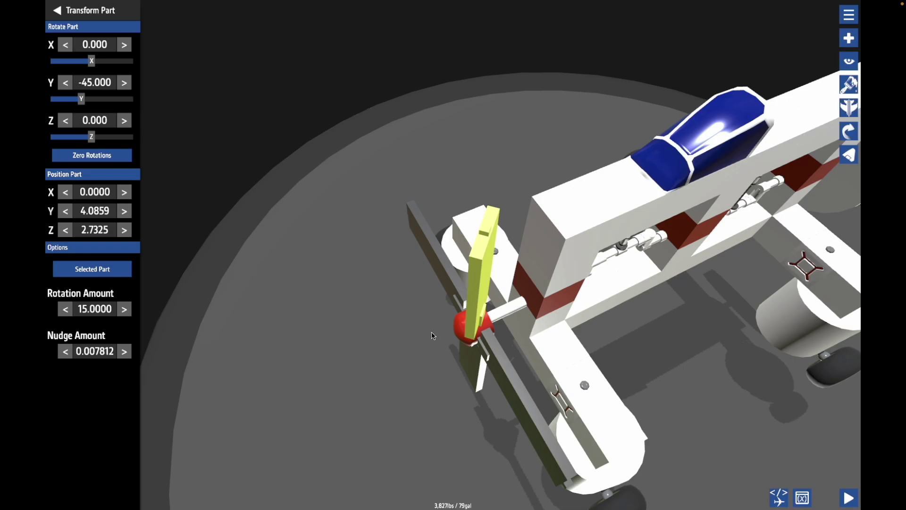
Step: Angle the lower propeller blade about its Y axis and check its pitch from below
drag(392, 383, 310, 295)
click(493, 336)
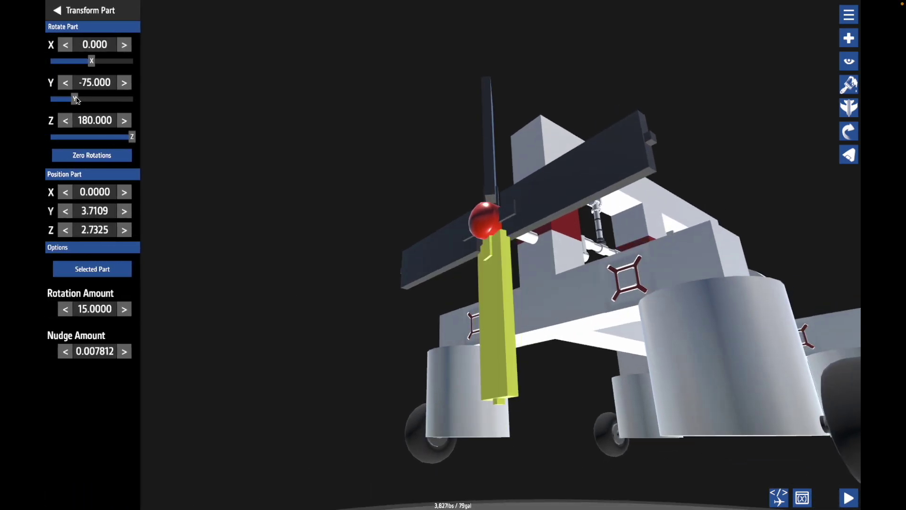
drag(298, 94, 415, 168)
drag(220, 119, 208, 120)
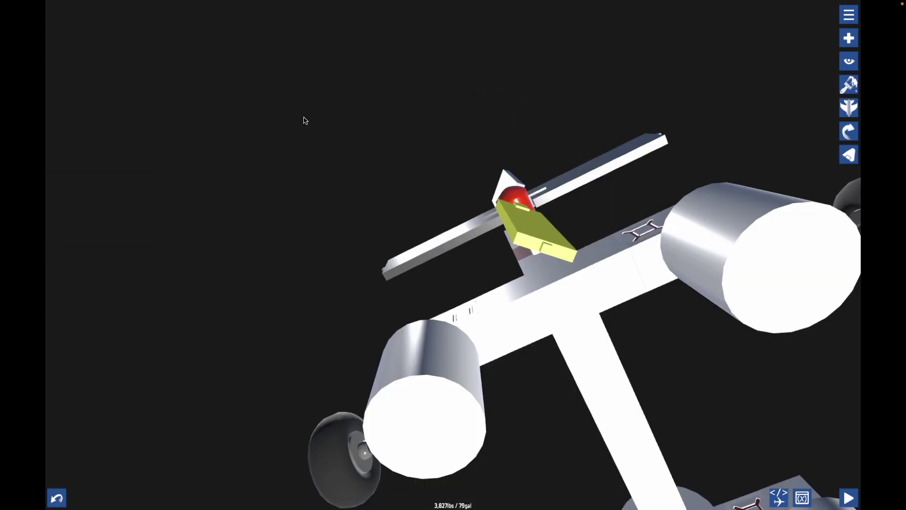
drag(305, 119, 471, 272)
Step: Set the horizontal blade's X rotation to 45 degrees and check its pitch from above, the side, below and the front
click(472, 270)
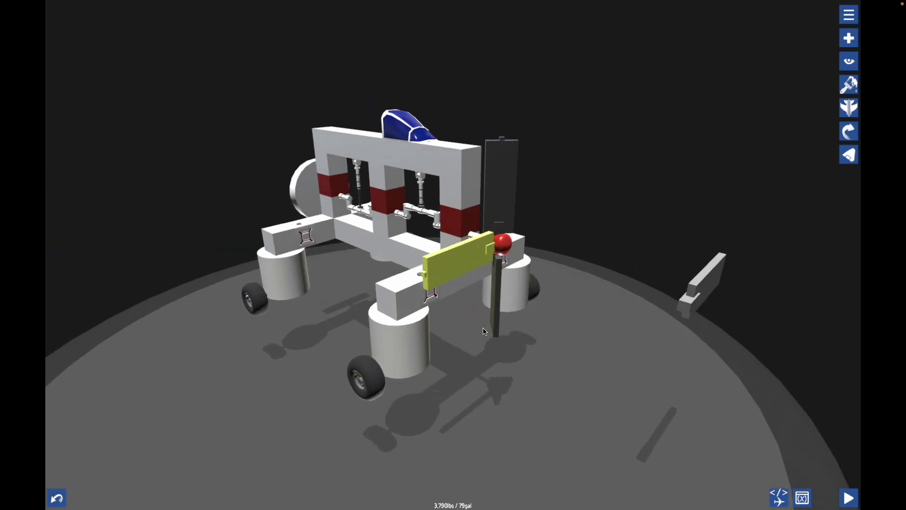
drag(485, 331, 494, 332)
drag(111, 62, 101, 63)
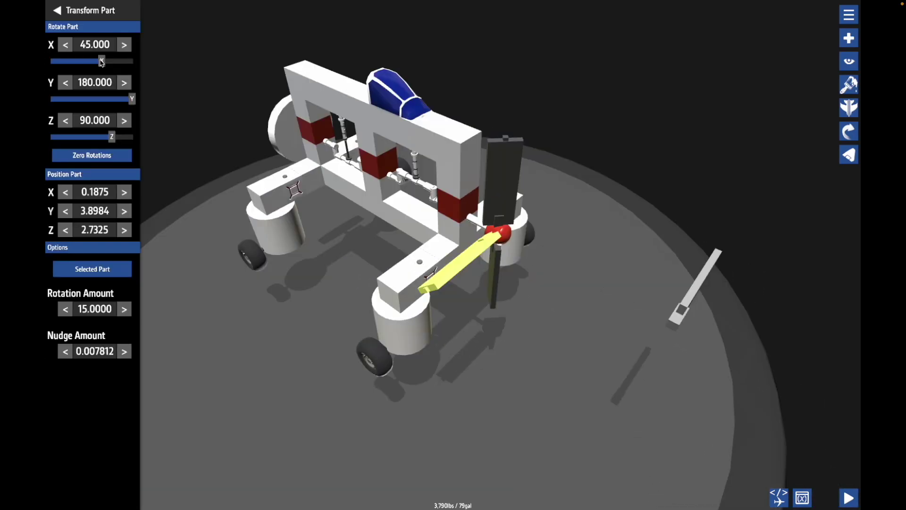
drag(549, 393, 643, 334)
drag(558, 247, 493, 185)
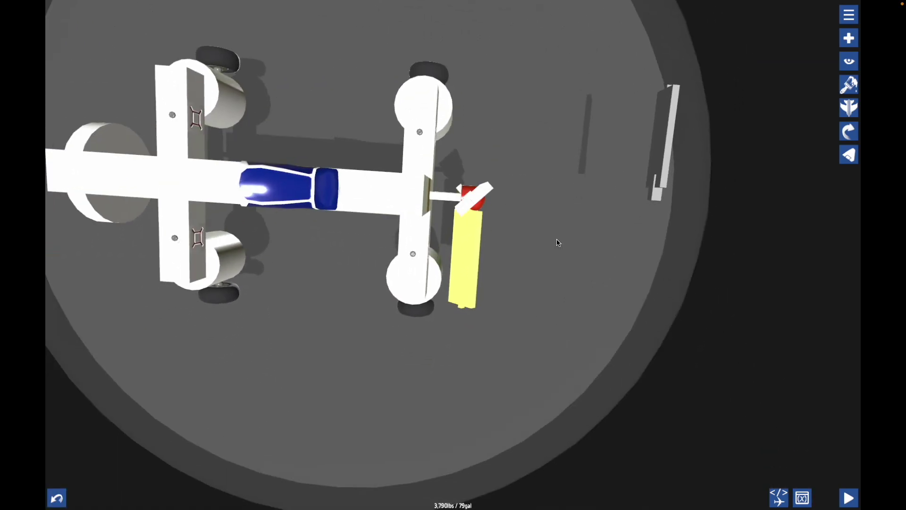
drag(486, 234, 556, 95)
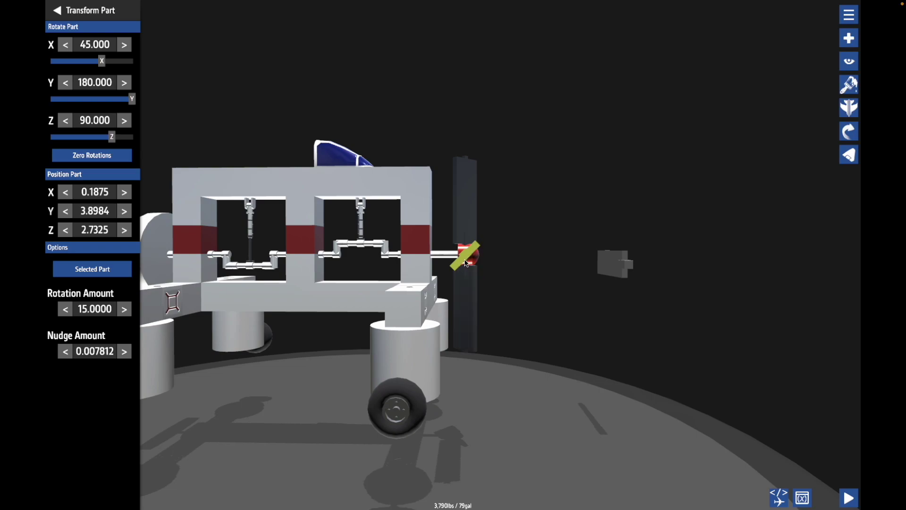
drag(527, 296, 514, 104)
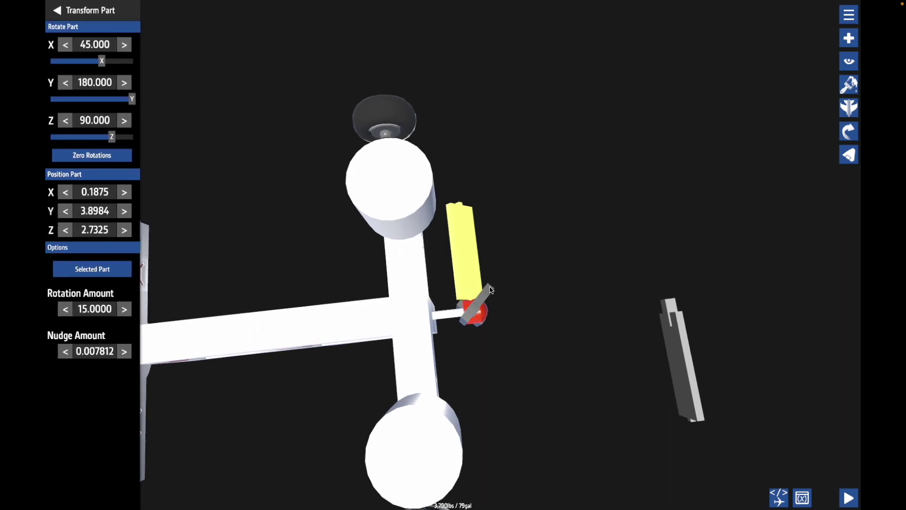
mouse_move(521, 292)
mouse_down()
mouse_move(516, 330)
mouse_move(510, 302)
mouse_up()
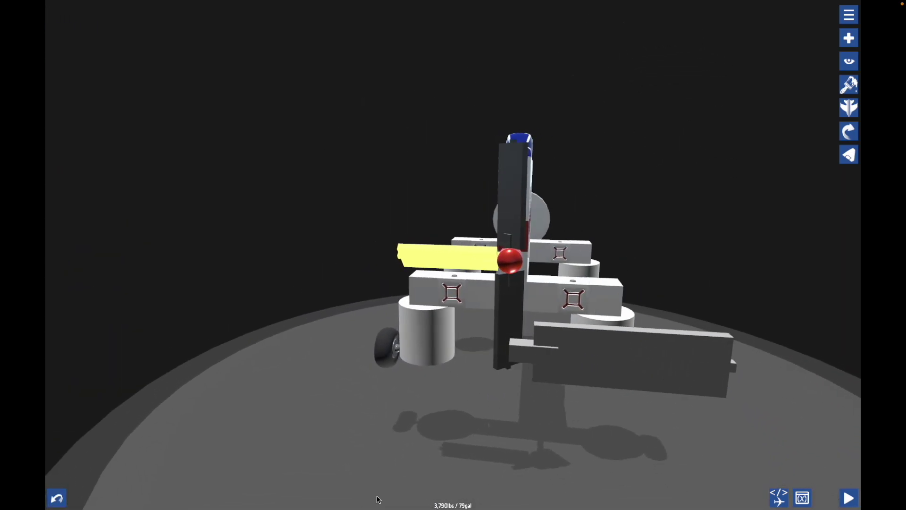
drag(523, 354, 864, 394)
drag(659, 390, 577, 474)
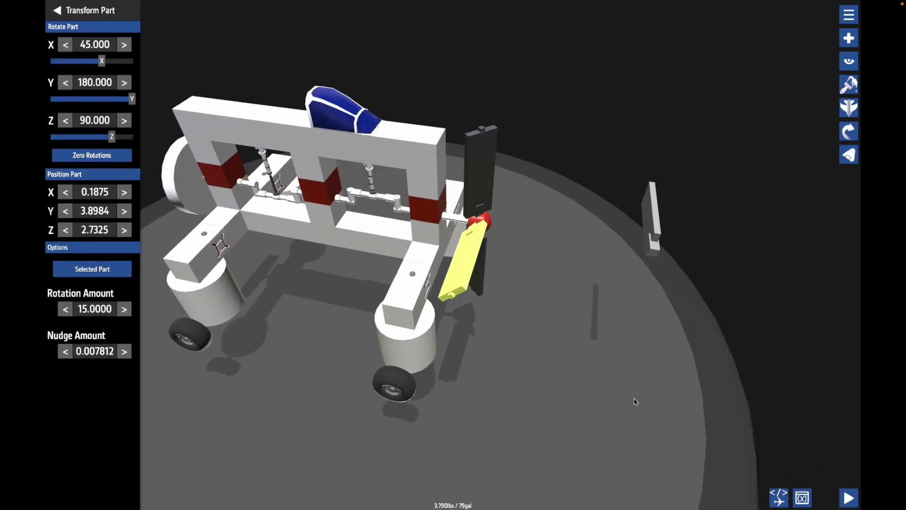
Step: Mirror the angled horizontal blade to the other side of the hub and set the mirrored blade's X rotation to 135 degrees
drag(635, 401, 368, 358)
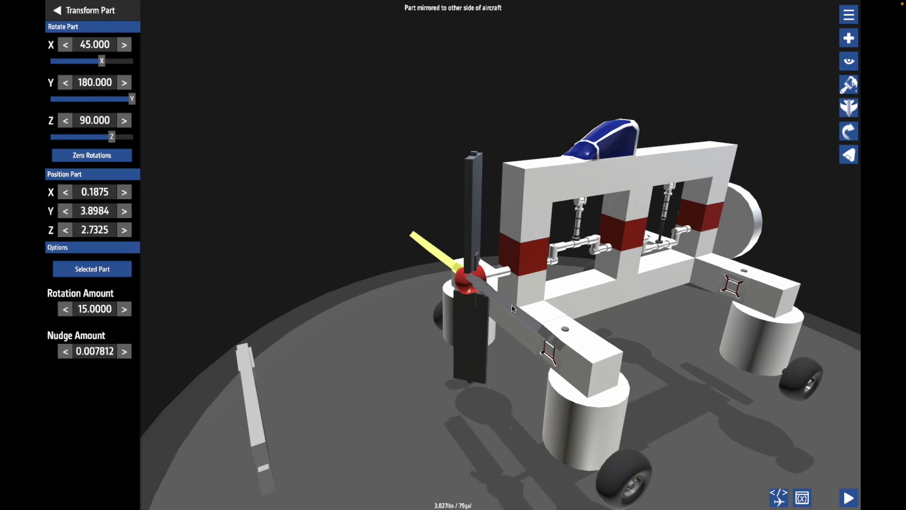
click(512, 307)
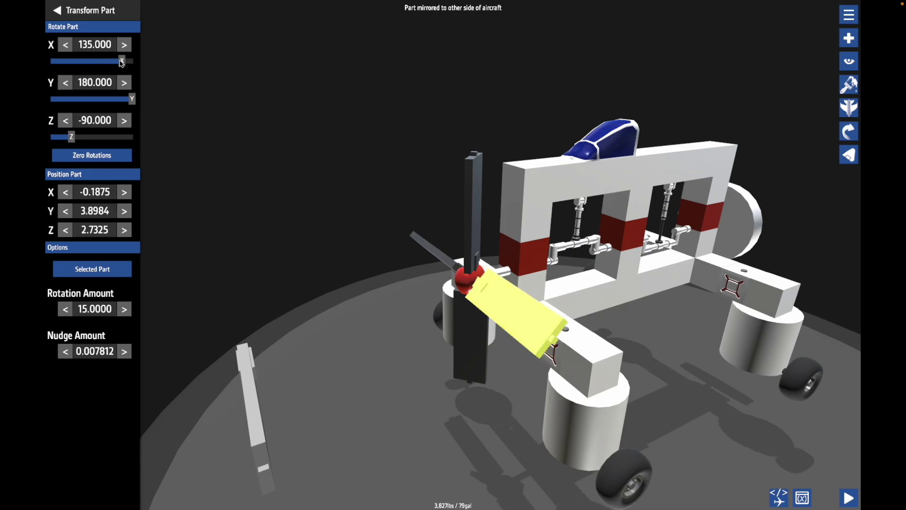
drag(283, 188, 301, 196)
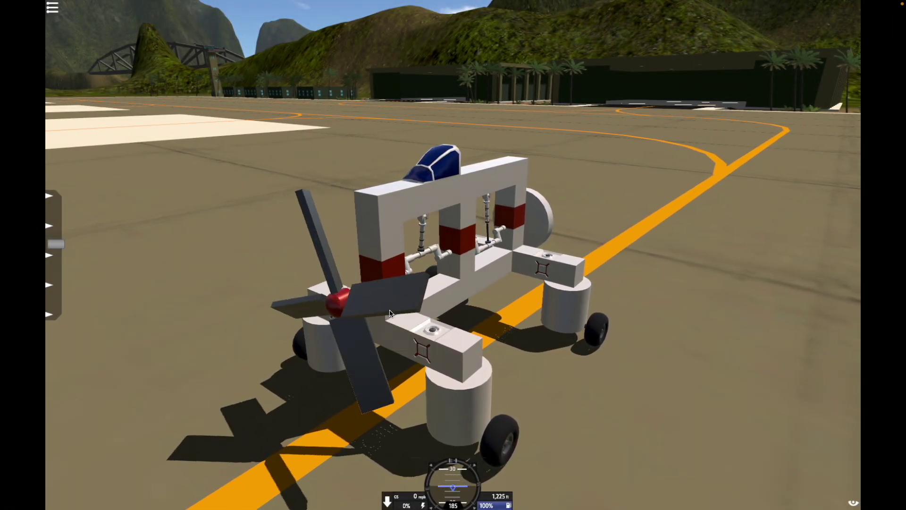
Step: Run the engine at its full setting on the runway and examine the turning propeller from the front and side
drag(448, 304, 67, 171)
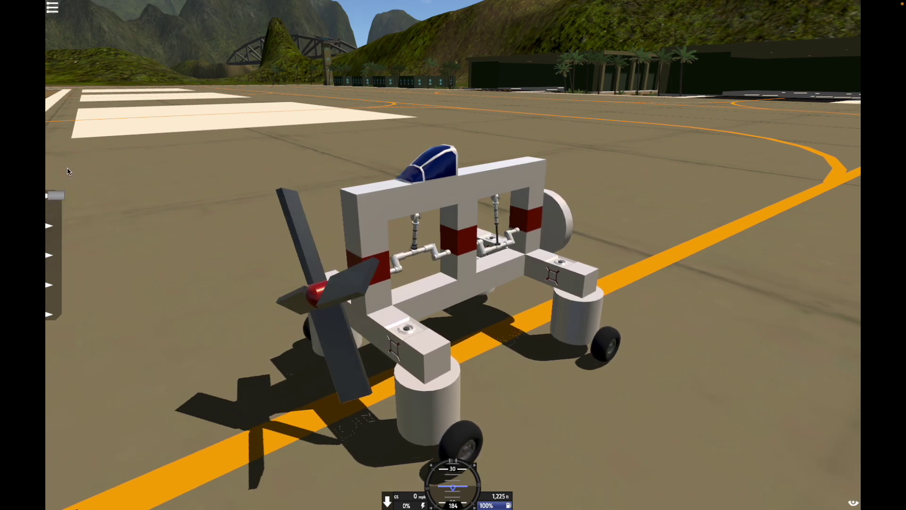
scroll(302, 273, up, 3)
drag(288, 302, 406, 286)
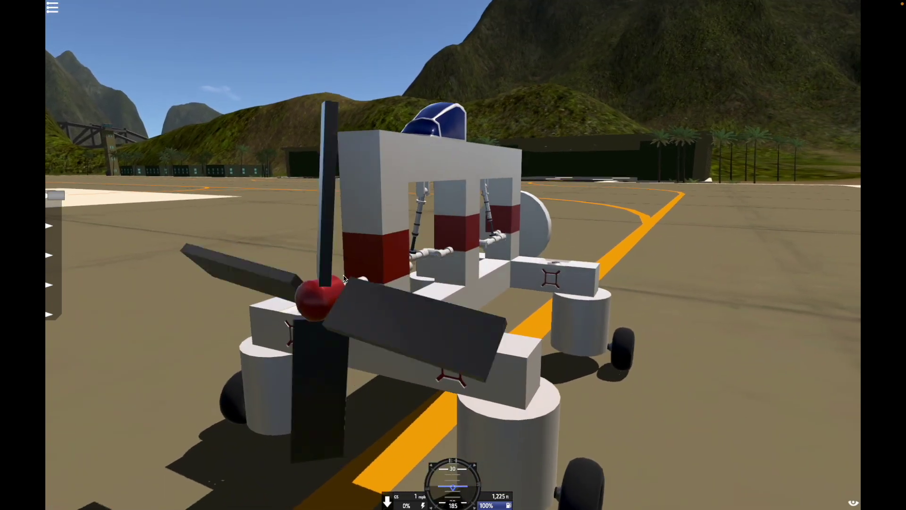
scroll(344, 279, down, 10)
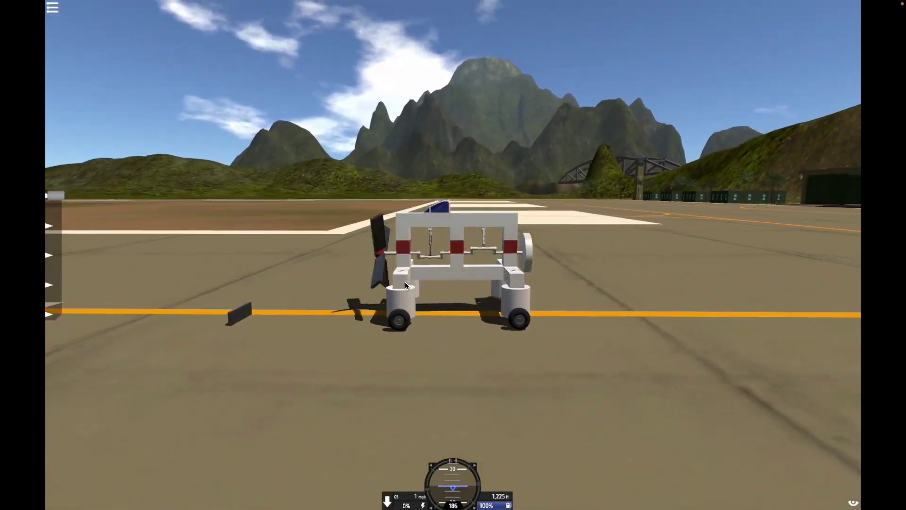
scroll(401, 287, up, 5)
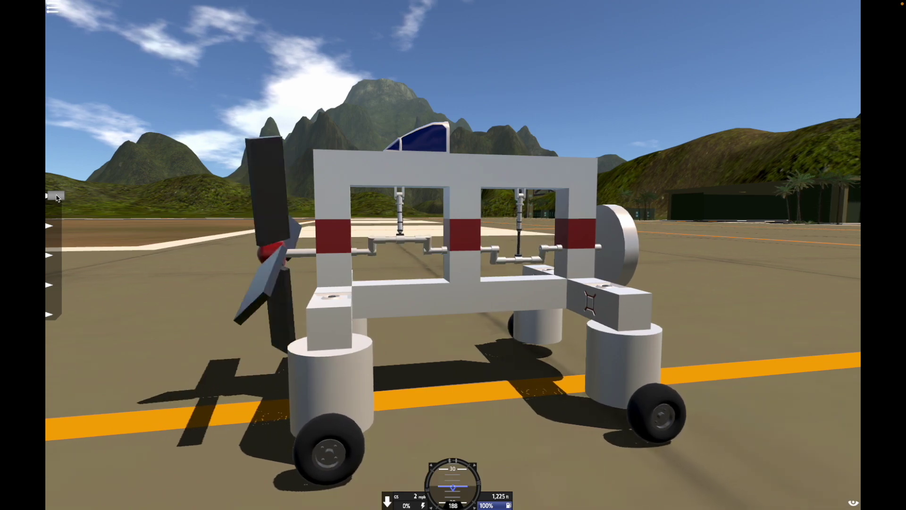
Step: Lower the engine control to its middle position and return it to full while watching the crankshaft and propeller
drag(57, 198, 59, 211)
drag(69, 261, 74, 286)
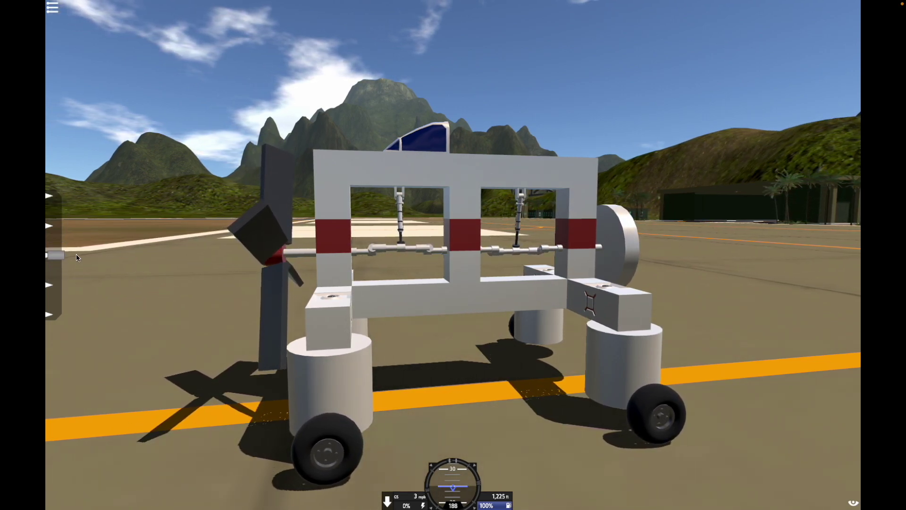
click(86, 229)
drag(85, 225, 90, 193)
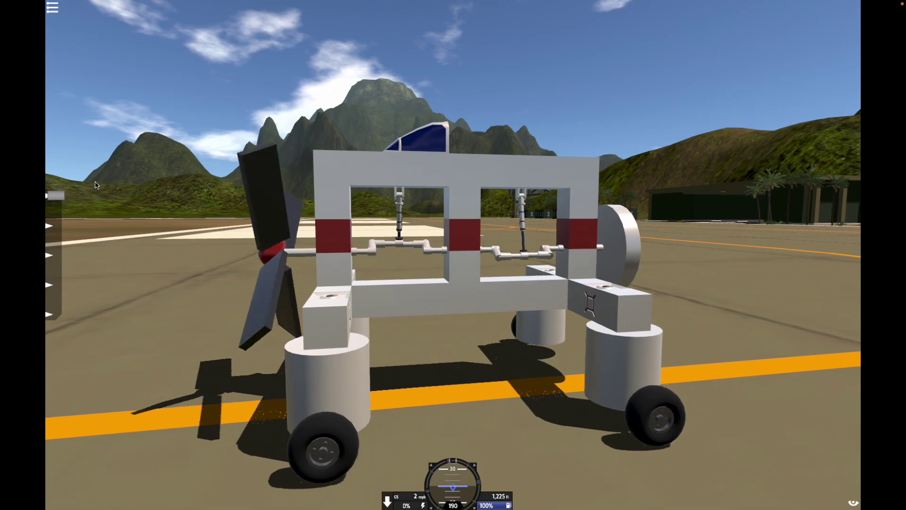
mouse_move(228, 200)
mouse_down()
mouse_move(163, 223)
mouse_move(239, 216)
mouse_move(231, 203)
mouse_up()
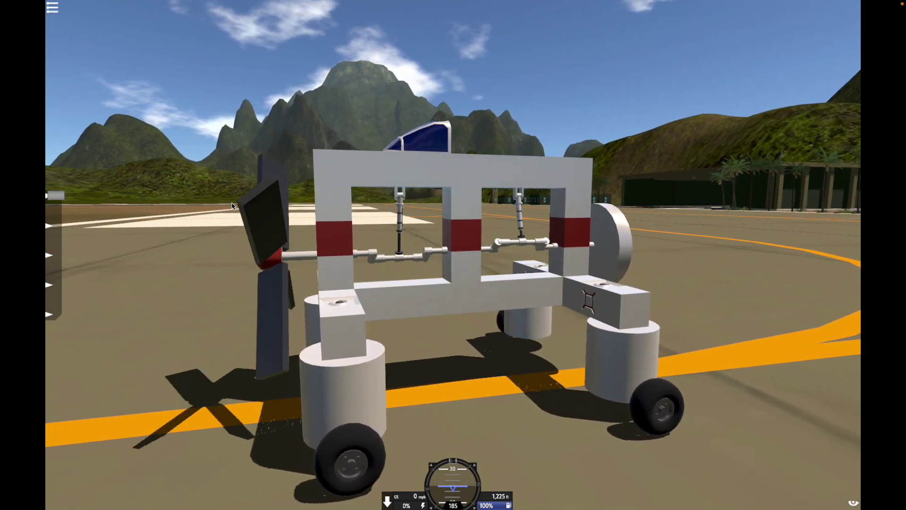
Step: View the propeller from the front, pause the test and exit the flight
drag(232, 203, 138, 75)
key(Escape)
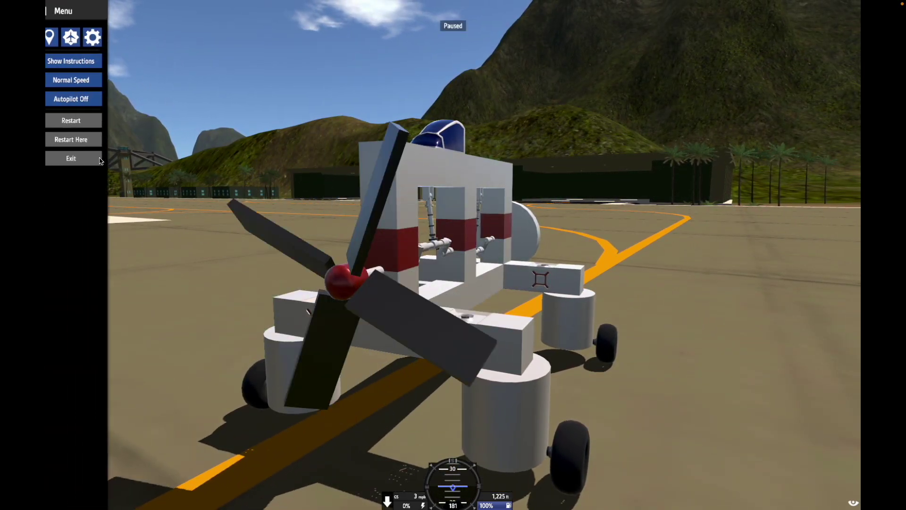
click(105, 160)
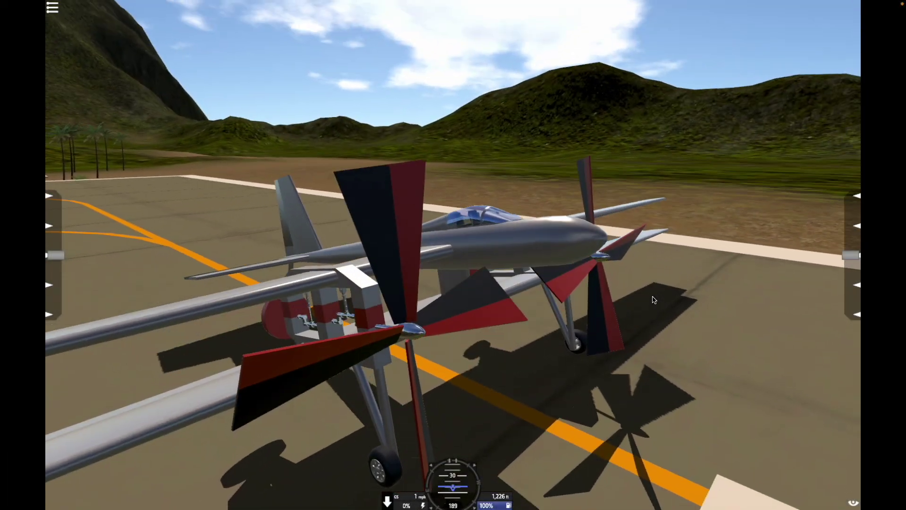
Step: On the twin-engine aircraft, move the variable propeller pitch control to its upper limit and watch the blades turn up close
drag(654, 300, 471, 197)
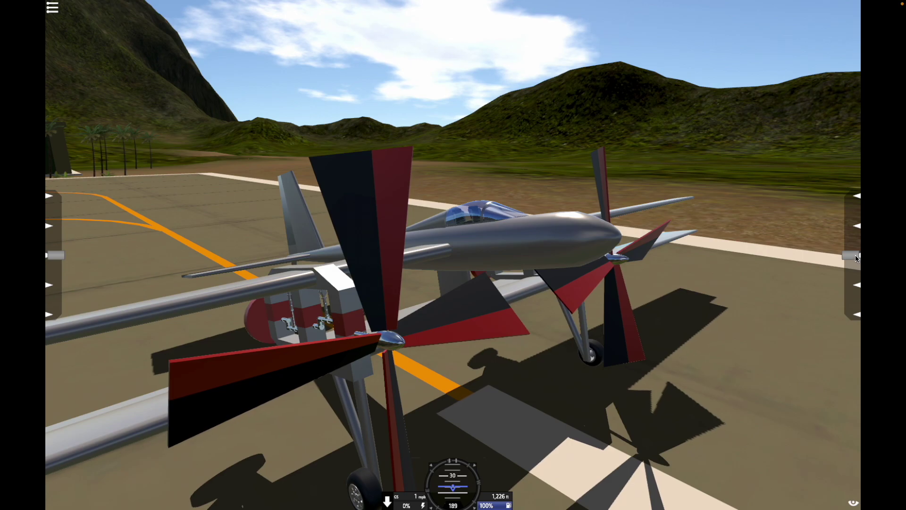
drag(852, 262, 820, 268)
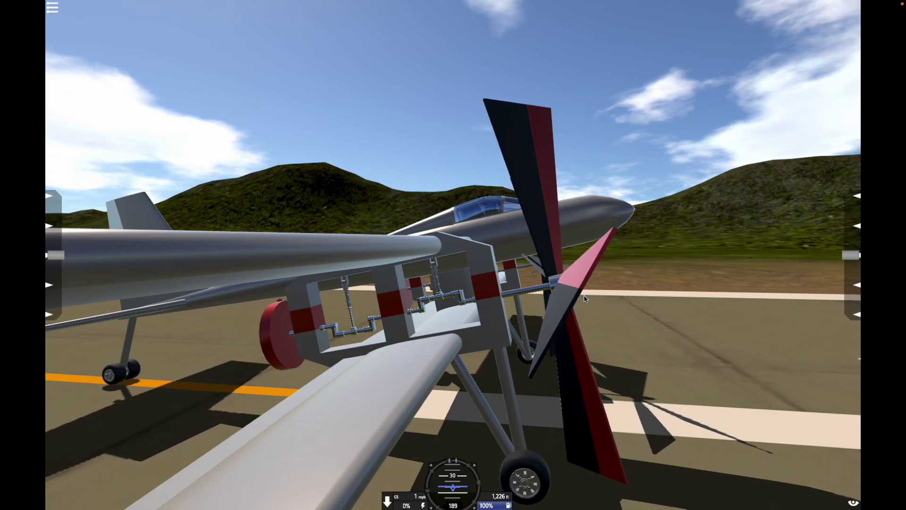
drag(584, 298, 517, 374)
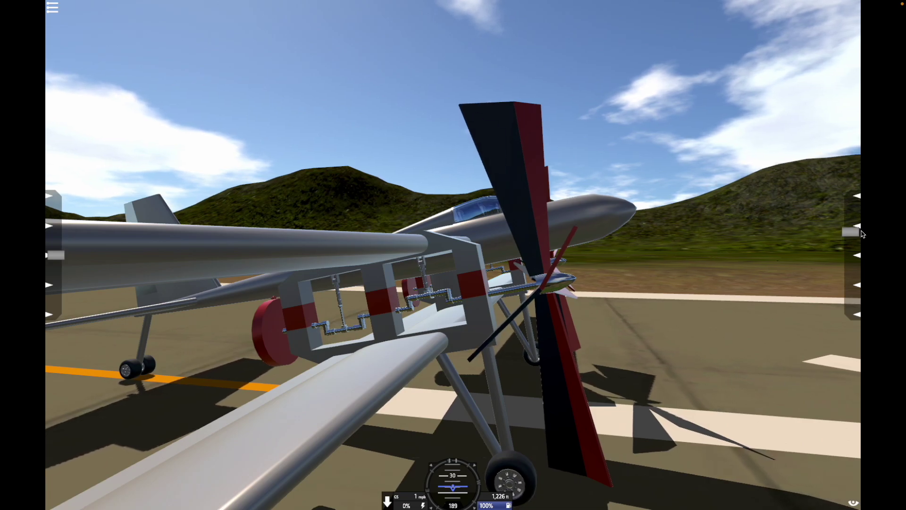
drag(772, 228, 658, 285)
scroll(561, 293, up, 3)
drag(523, 321, 387, 351)
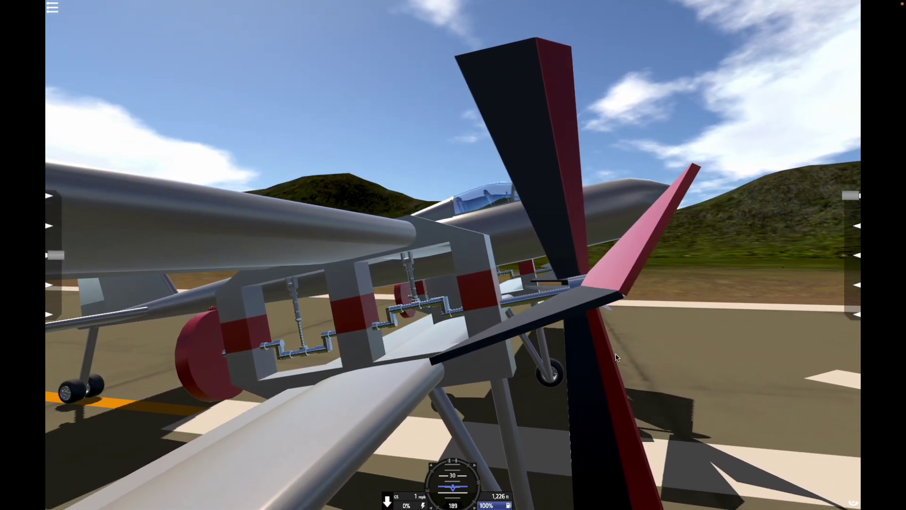
Step: Examine the pitched propeller blades from several angles and view the whole twin-engine aircraft from the front
drag(615, 357, 513, 333)
scroll(515, 333, down, 10)
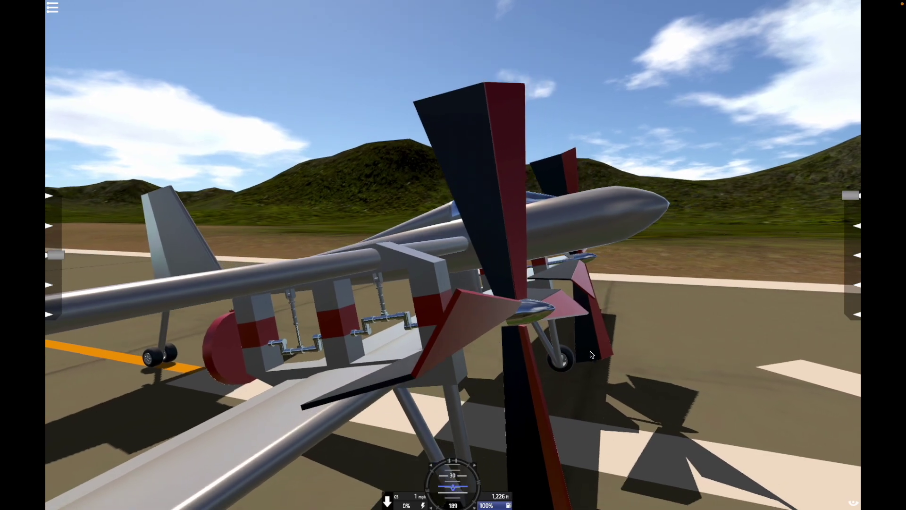
drag(599, 351, 507, 348)
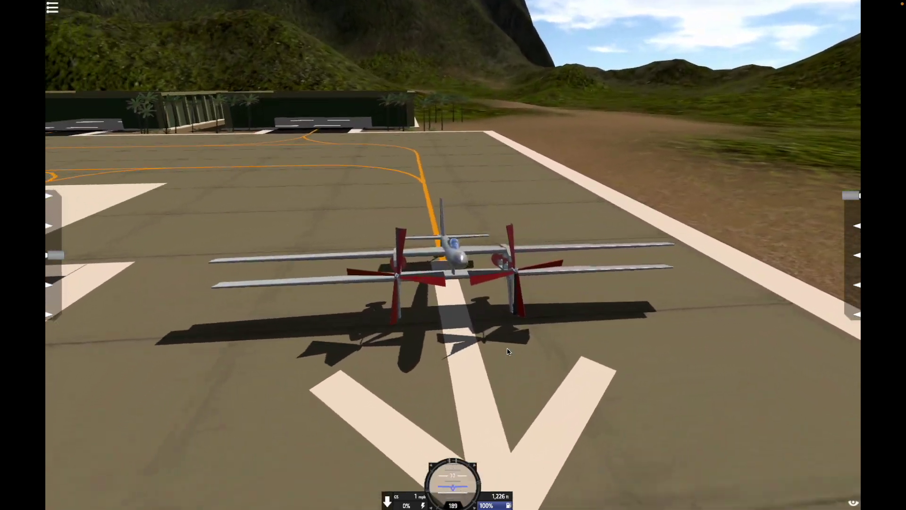
scroll(508, 351, up, 2)
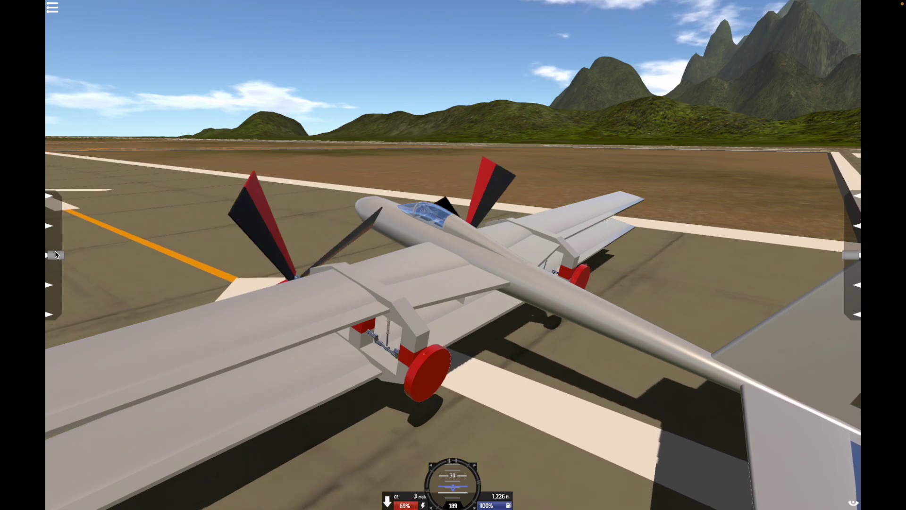
Step: Run the aircraft at full throttle down the runway and pause to inspect the blade angle beside the engine
drag(138, 254, 89, 235)
drag(420, 264, 319, 259)
key(p)
drag(440, 322, 502, 324)
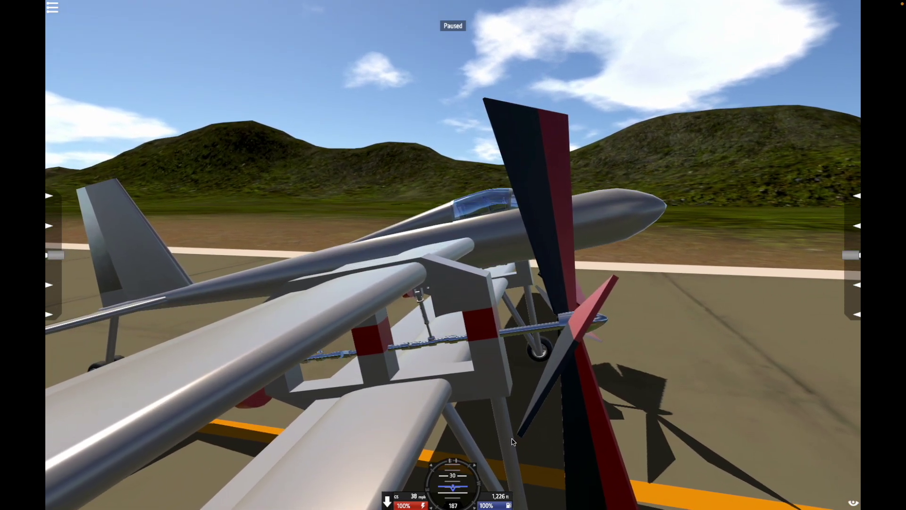
drag(528, 455, 565, 336)
Step: Resume the takeoff, raise the propeller pitch control partway above its middle position, and pause to check the ground speed
key(p)
scroll(552, 350, down, 5)
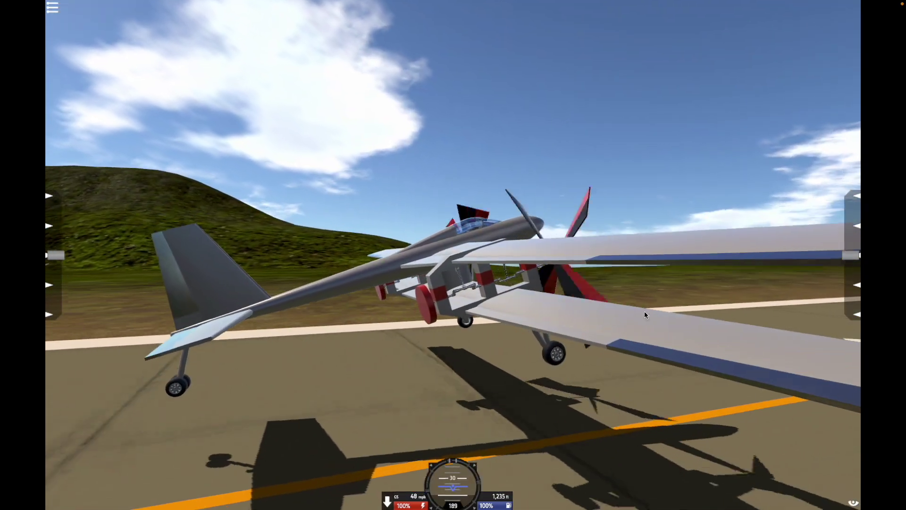
drag(854, 256, 853, 225)
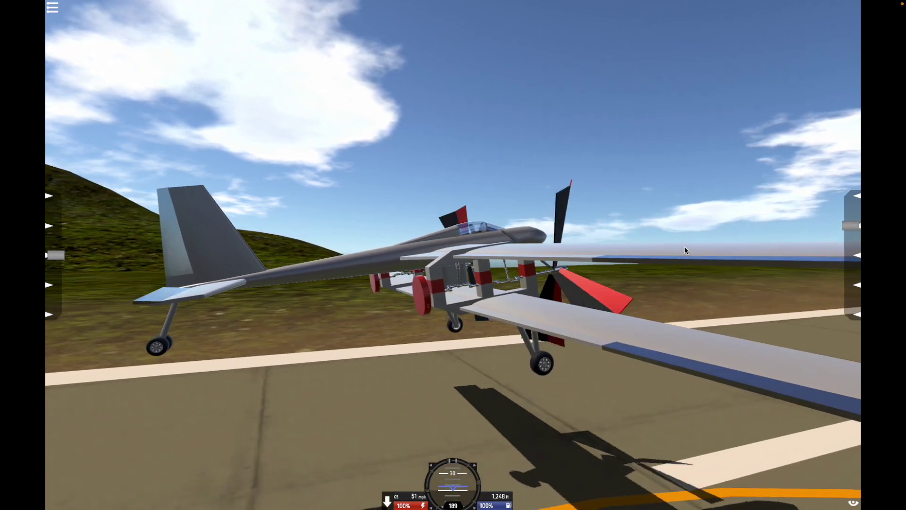
key(p)
drag(711, 267, 558, 367)
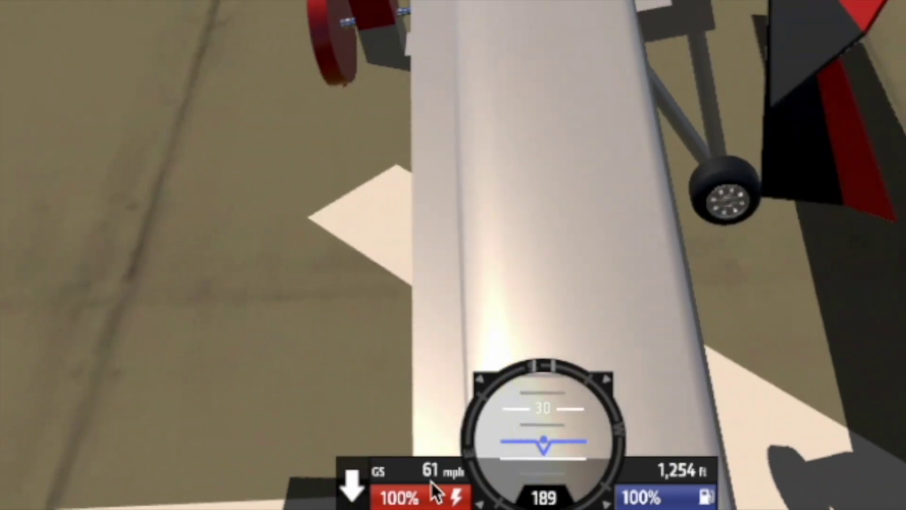
Step: Climb away above the runway at full throttle and raise the propeller pitch control further, just short of its upper limit
drag(243, 196, 551, 27)
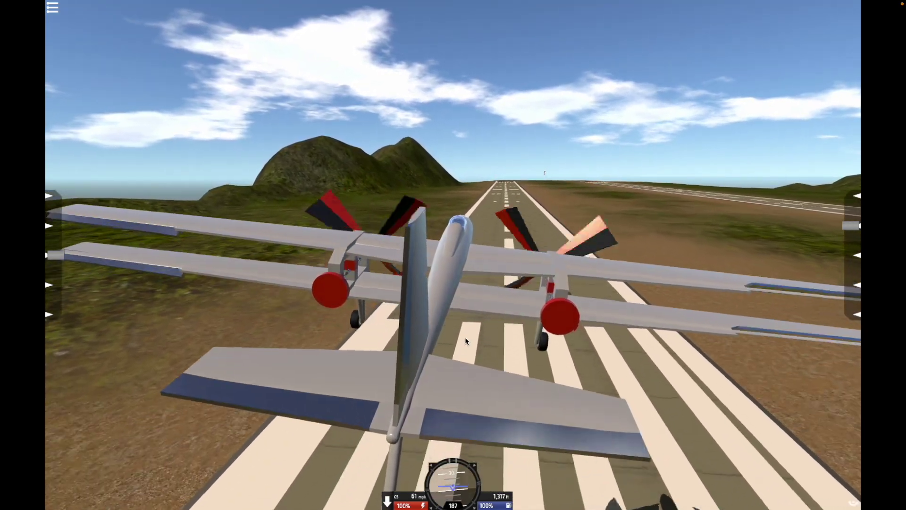
key(s)
key(w)
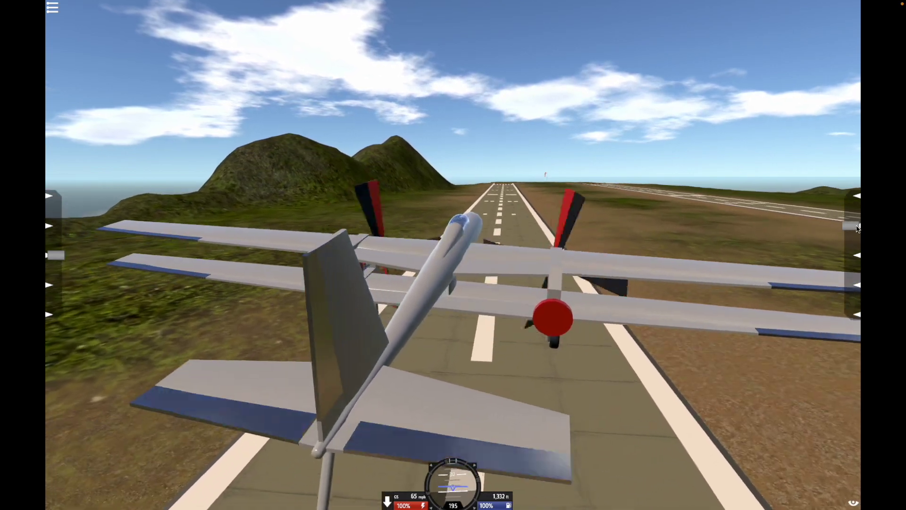
drag(856, 226, 860, 208)
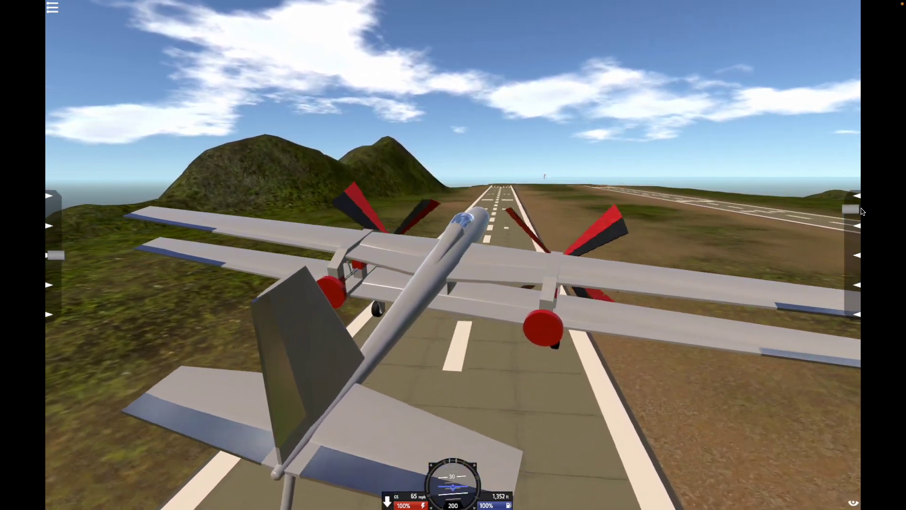
key(w)
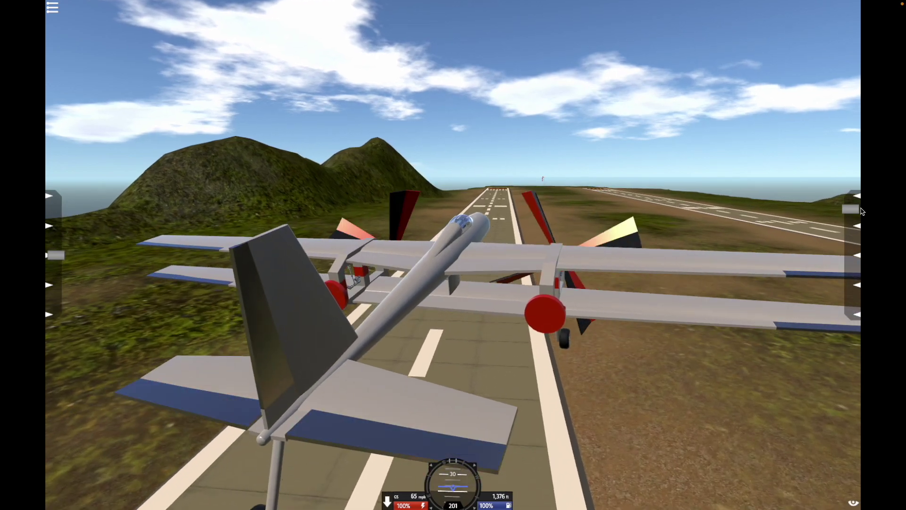
Step: Raise the propeller pitch control to its upper limit in flight and pause to inspect the blades and airspeed from the side
drag(839, 220, 822, 232)
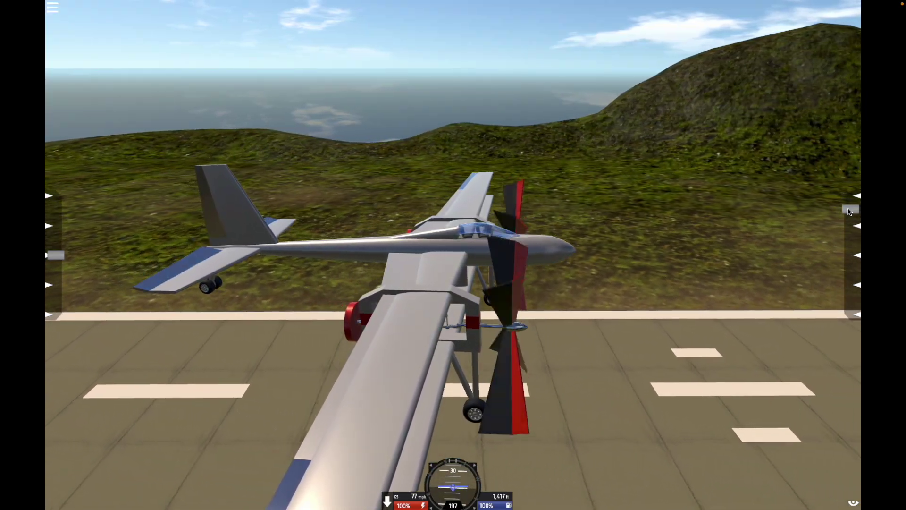
drag(851, 206, 860, 188)
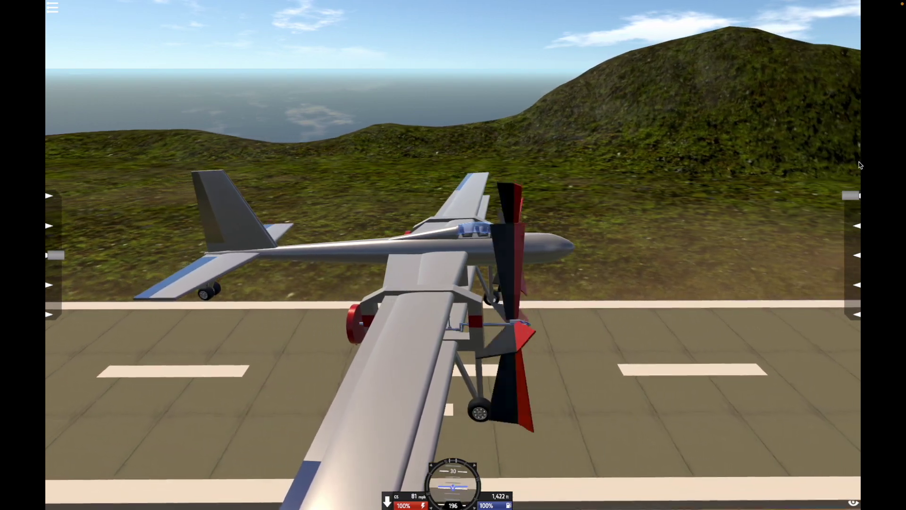
key(p)
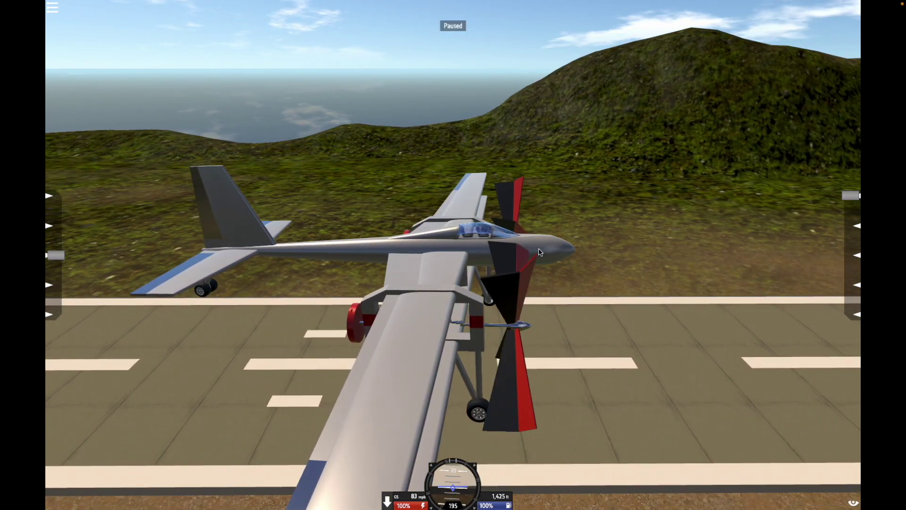
drag(540, 252, 634, 344)
scroll(551, 291, up, 2)
scroll(634, 344, down, 5)
Step: Resume the flight and examine the turning propellers and engines from behind and beside while flying past the runway's end
key(p)
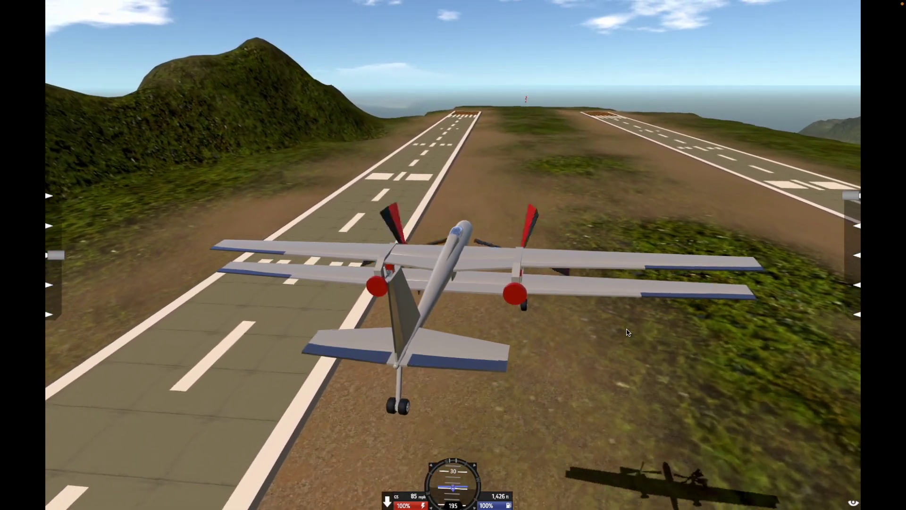
scroll(554, 299, up, 5)
drag(554, 300, 616, 317)
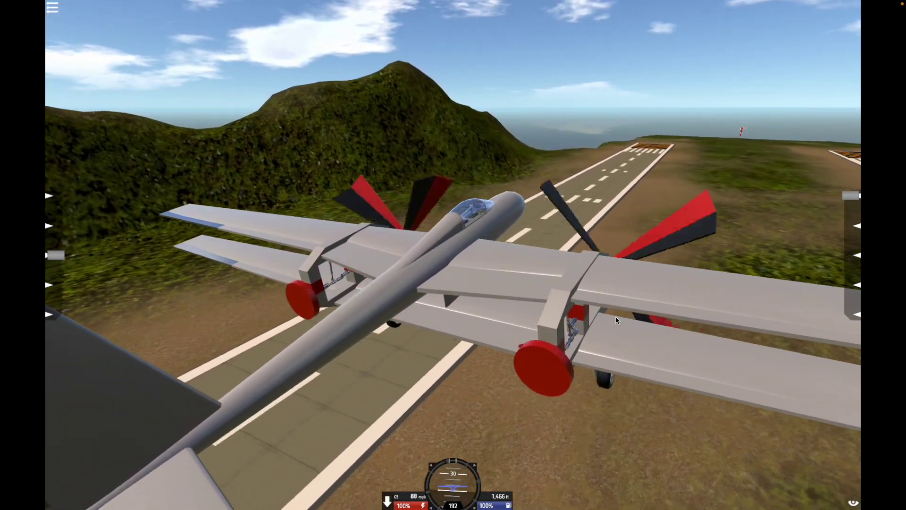
drag(663, 218, 547, 337)
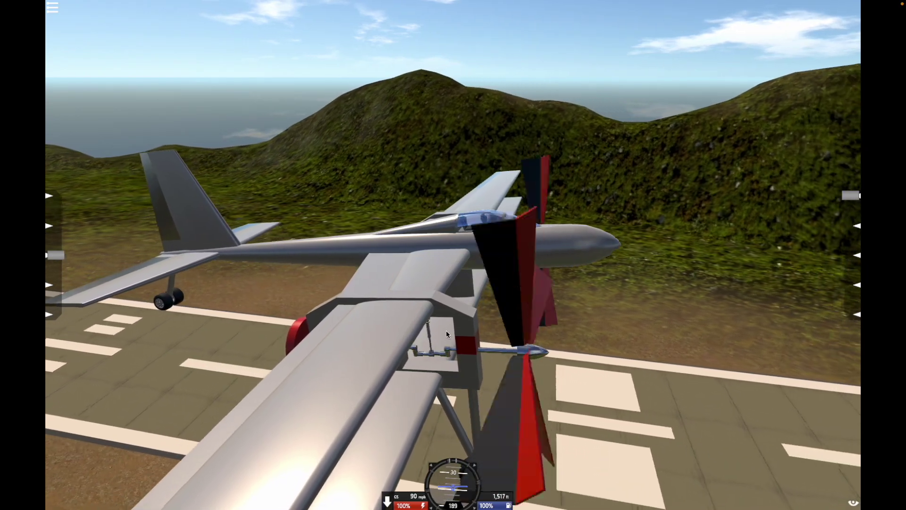
drag(565, 376, 531, 376)
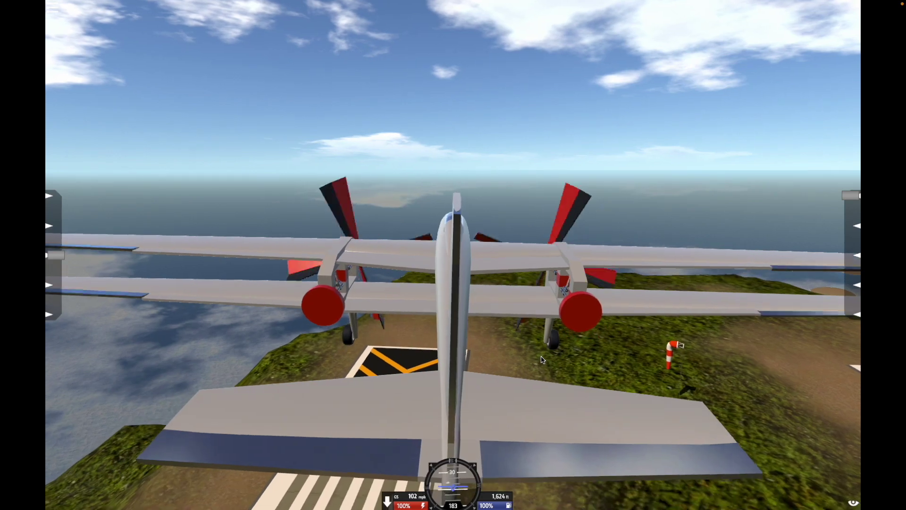
drag(531, 363, 382, 357)
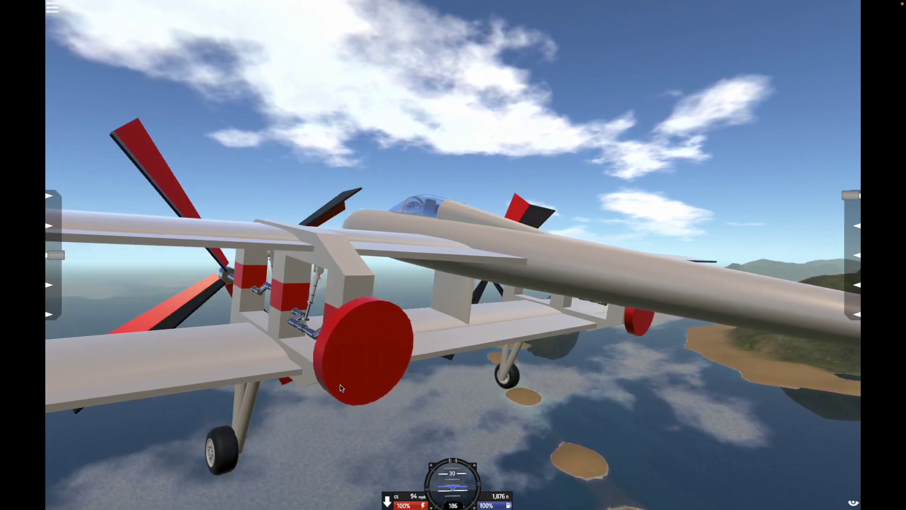
Step: Change the camera and view the flying twin-engine aircraft and its pitched propellers from the front and side
key(c)
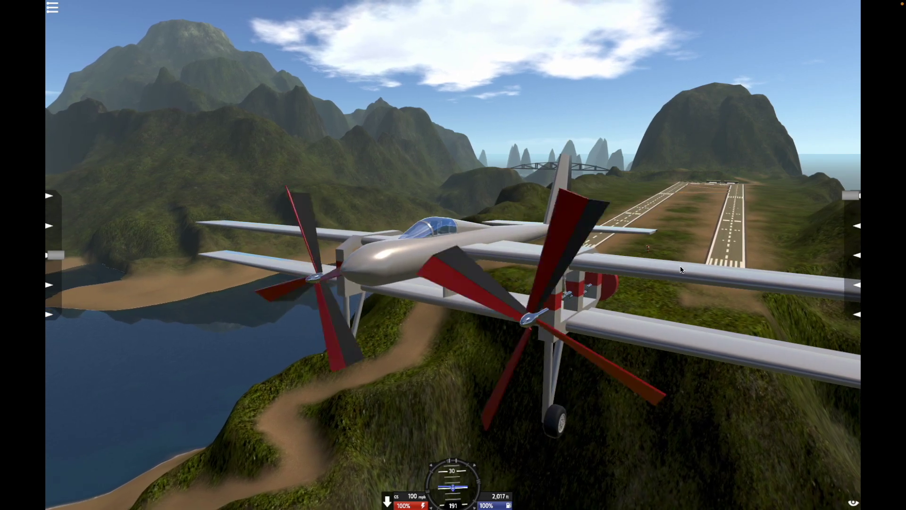
drag(680, 269, 637, 294)
scroll(512, 331, down, 5)
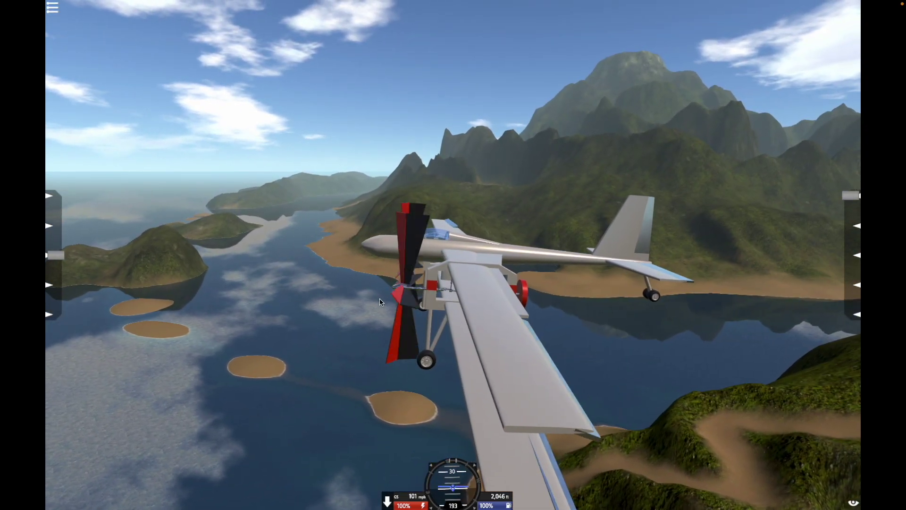
drag(381, 302, 562, 335)
scroll(411, 308, up, 3)
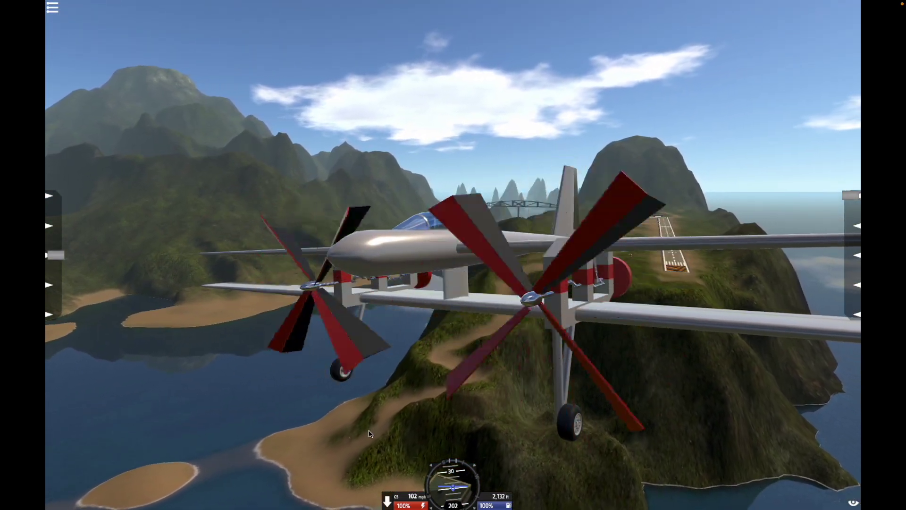